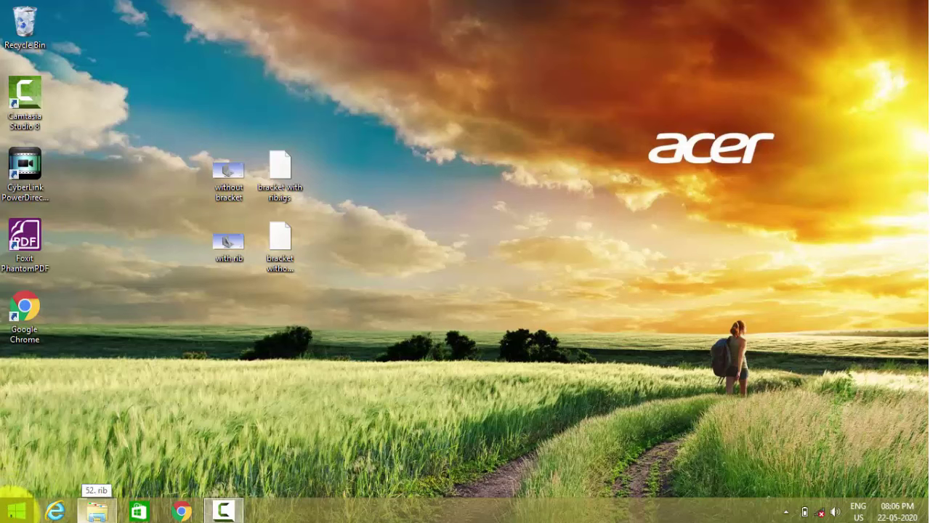
Launch Workbench 17.2 by searching 'work' from the Windows Start screen.
{"action": "left_click", "coordinate": [14, 513]}
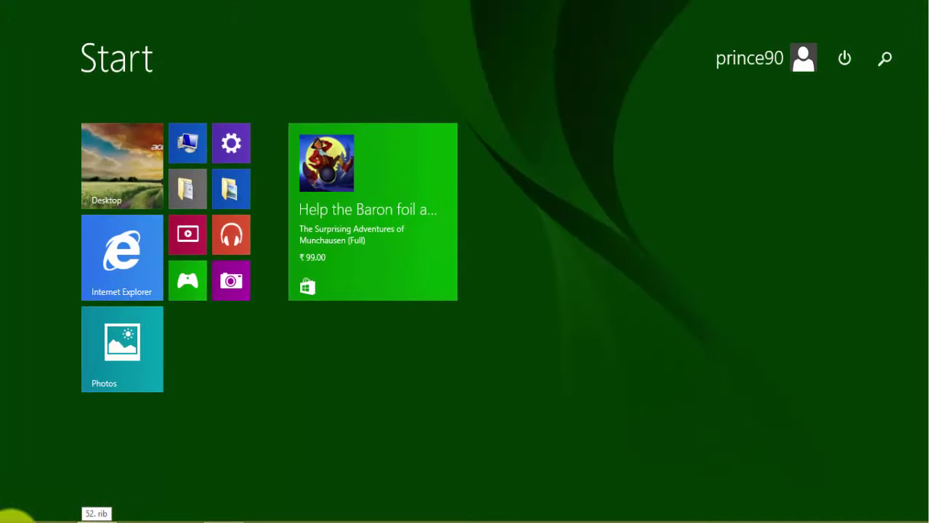
{"action": "type", "text": "workbench 17.2"}
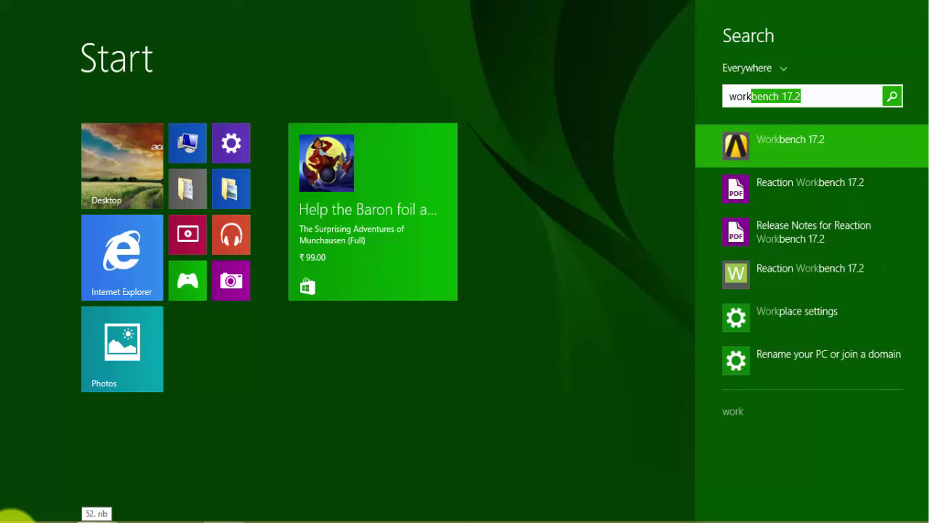
{"action": "key", "text": "Return"}
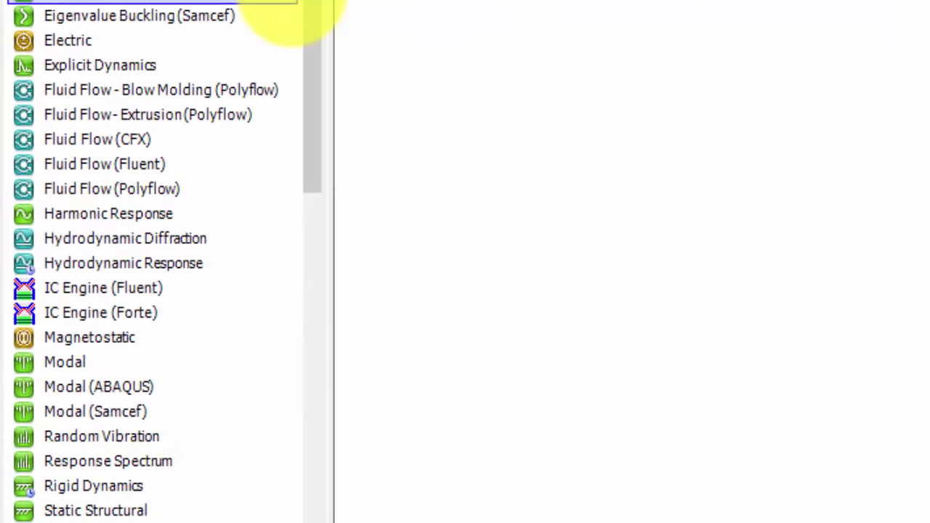
Place a standalone Static Structural system and open its Engineering Data, which lists Structural Steel.
{"action": "left_click_drag", "start_coordinate": [320, 7], "coordinate": [297, 58]}
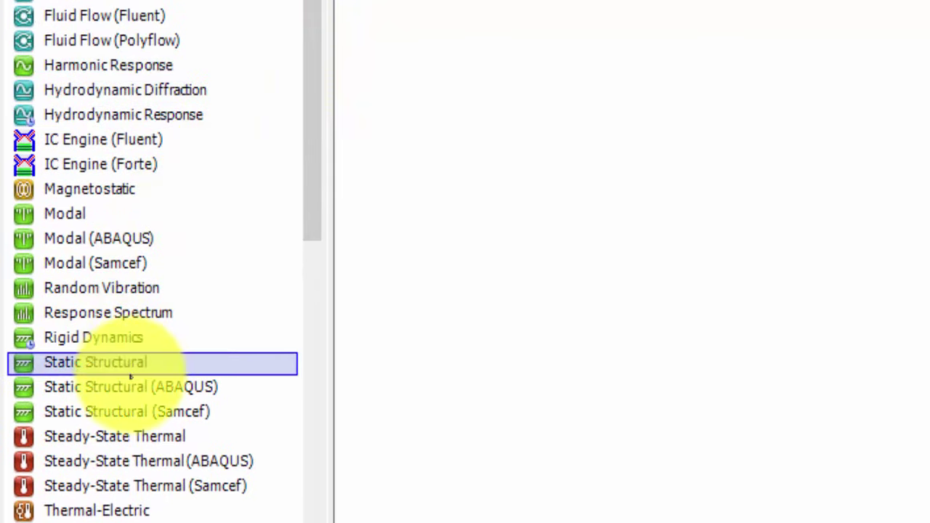
{"action": "left_click_drag", "start_coordinate": [160, 367], "coordinate": [157, 344]}
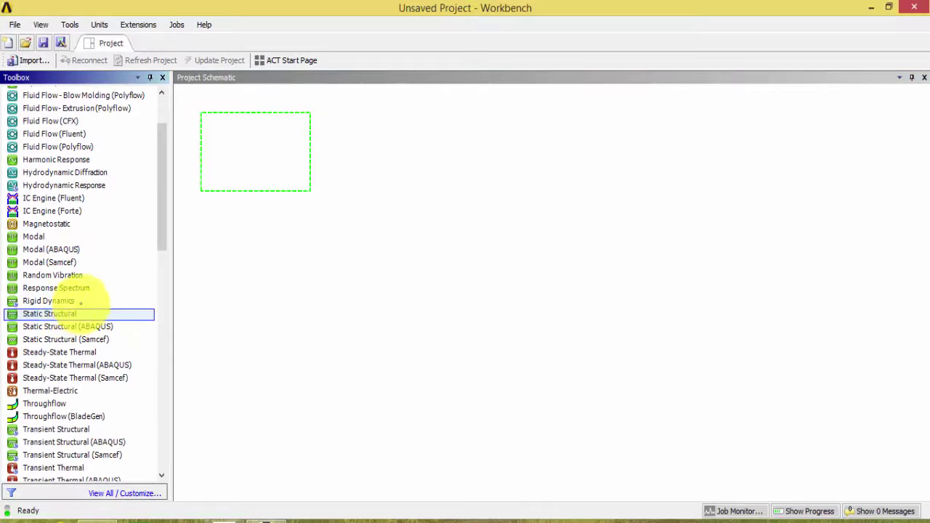
{"action": "left_click_drag", "start_coordinate": [81, 304], "coordinate": [286, 143]}
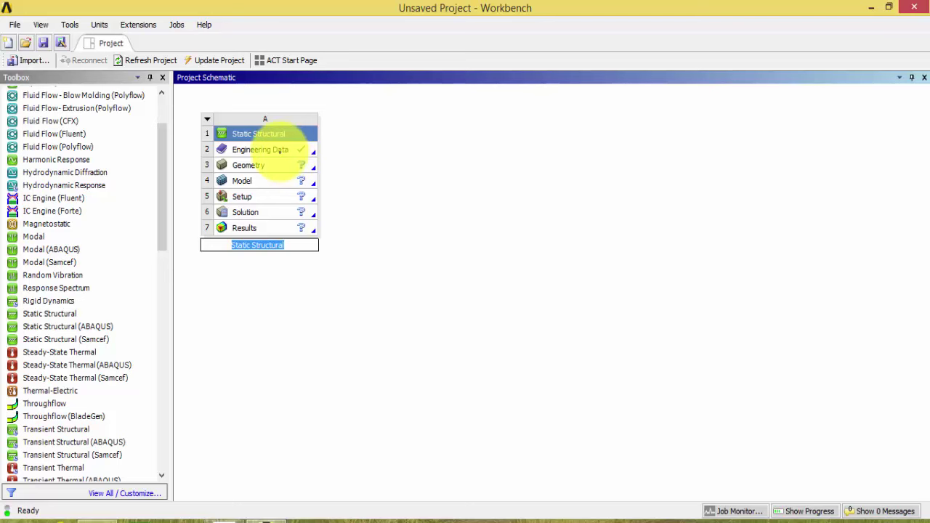
{"action": "double_click", "coordinate": [280, 150]}
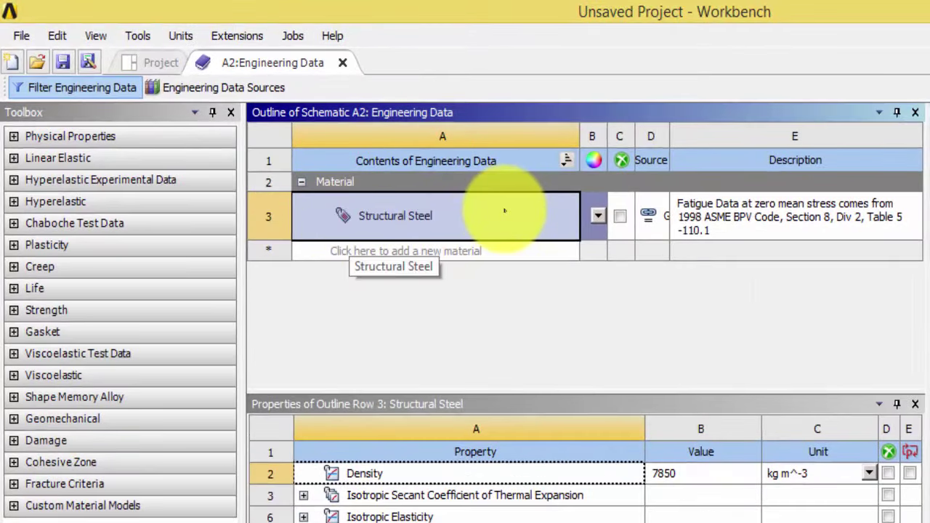
Browse the General Materials library in Engineering Data Sources, then return to the Project Schematic.
{"action": "left_click", "coordinate": [231, 87]}
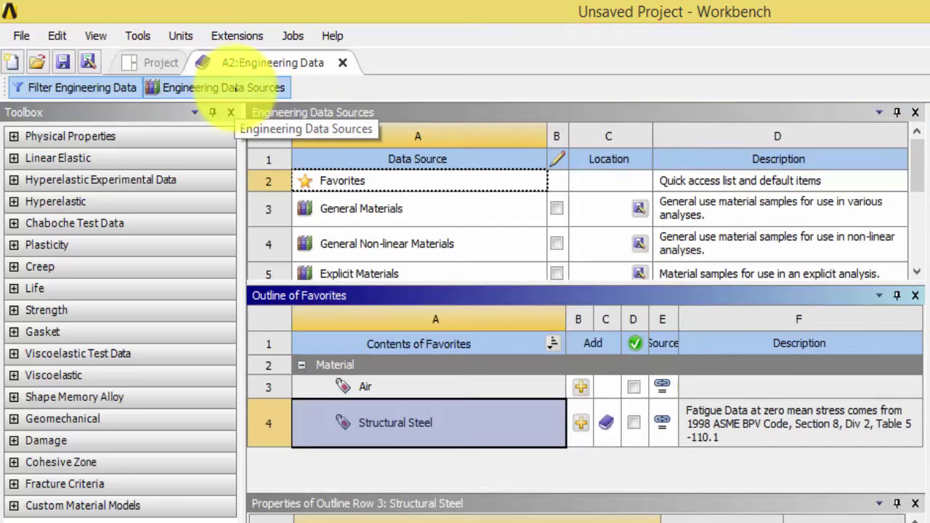
{"action": "left_click", "coordinate": [557, 209]}
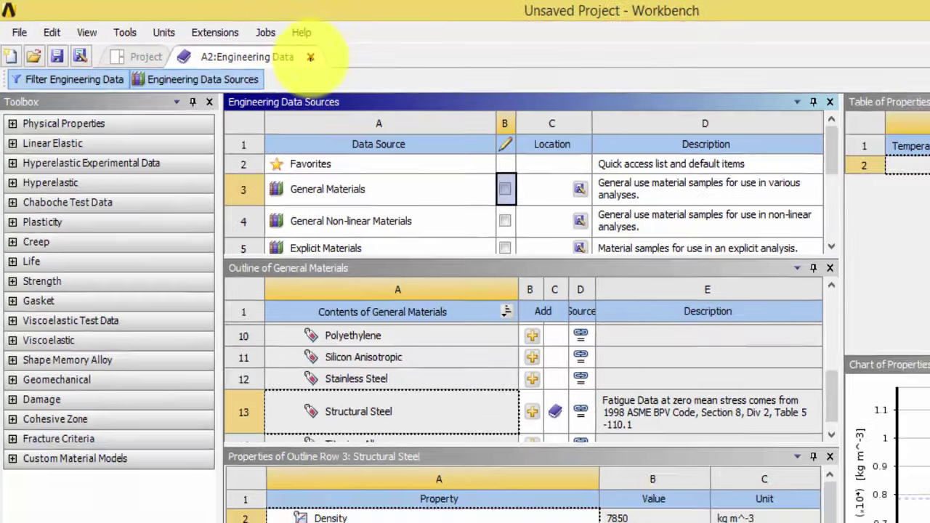
{"action": "left_click", "coordinate": [342, 63]}
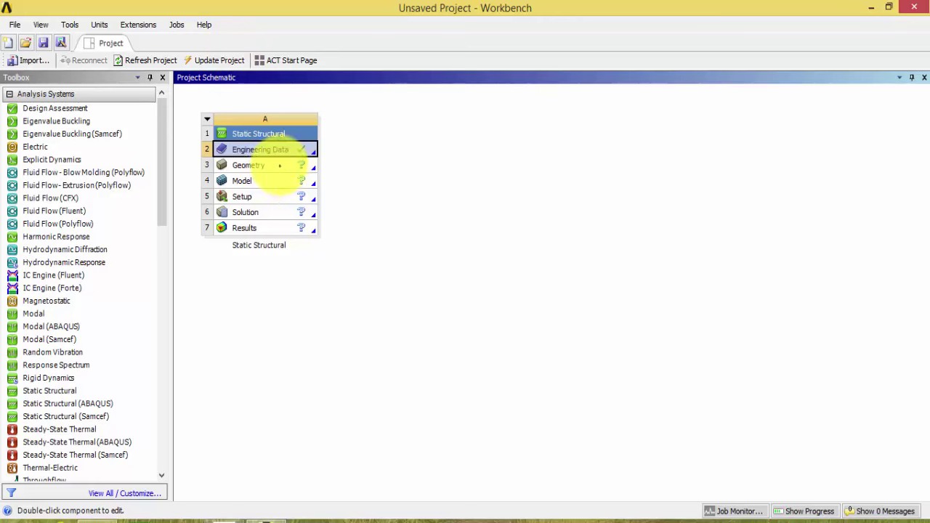
Import 'bracket without rib.igs' as the geometry and open the model in Mechanical.
{"action": "left_click", "coordinate": [280, 166]}
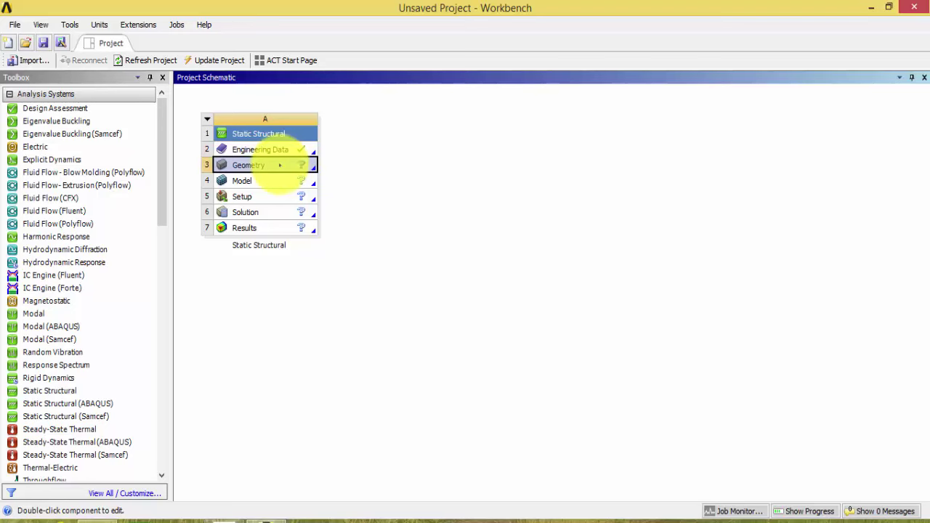
{"action": "right_click", "coordinate": [280, 166]}
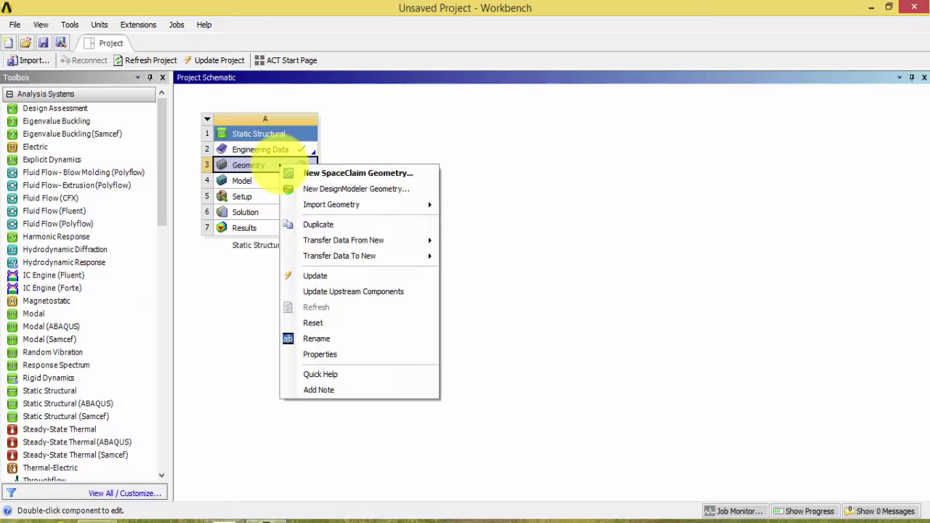
{"action": "mouse_move", "coordinate": [341, 206]}
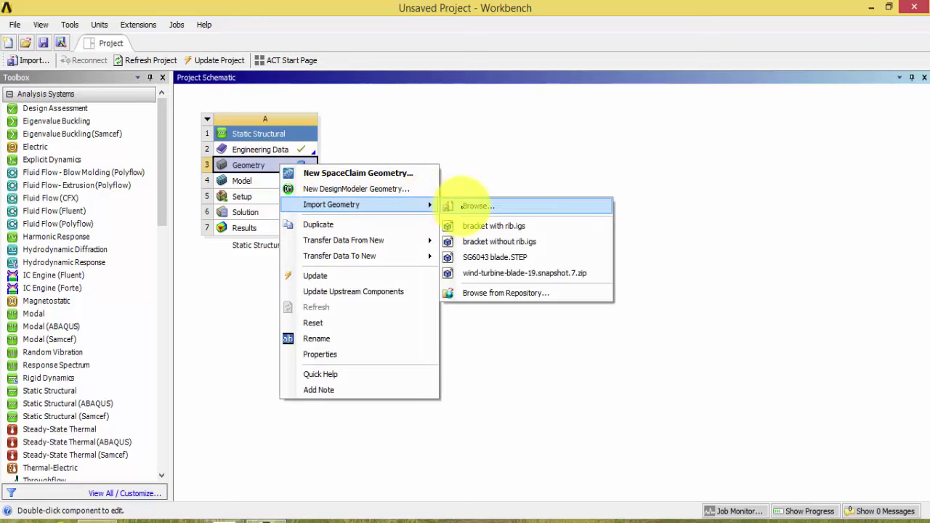
{"action": "left_click", "coordinate": [475, 206]}
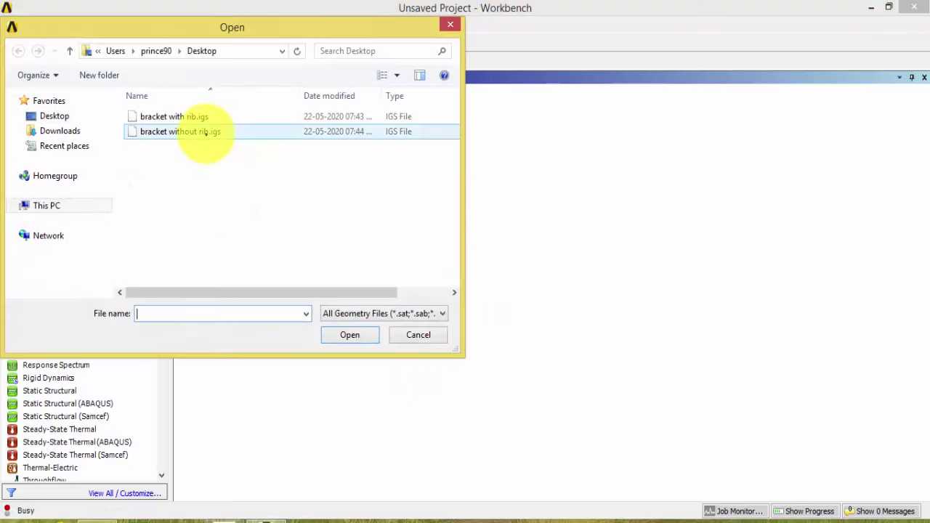
{"action": "double_click", "coordinate": [205, 131]}
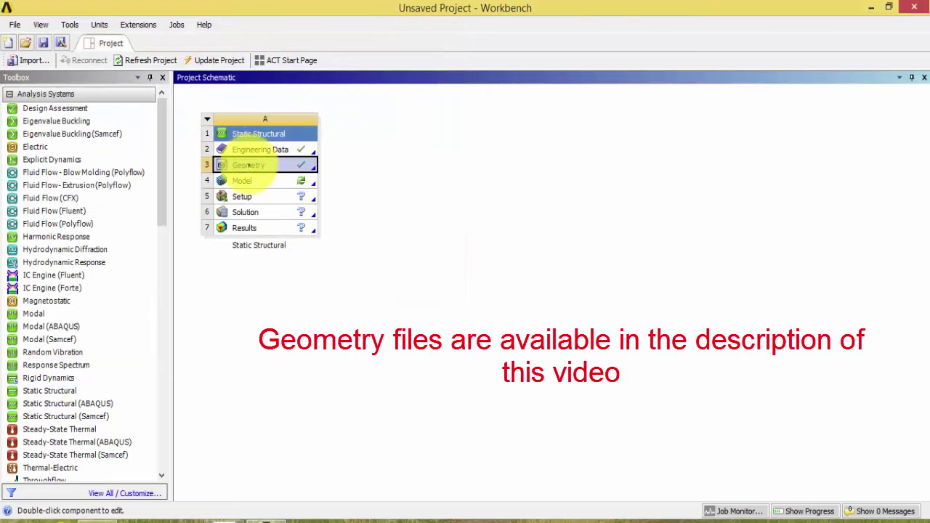
{"action": "double_click", "coordinate": [263, 180]}
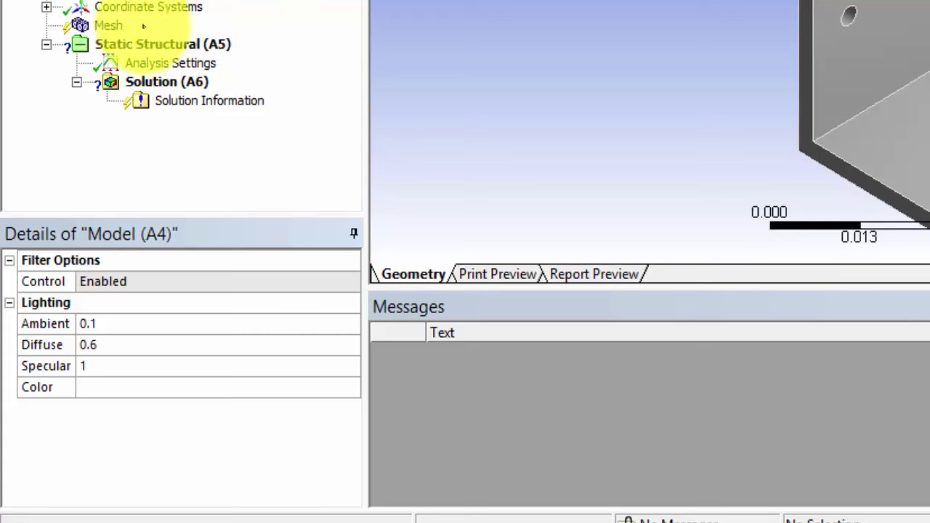
Set the mesh Sizing Relevance Center to Fine and update the mesh on the bracket.
{"action": "left_click", "coordinate": [91, 103]}
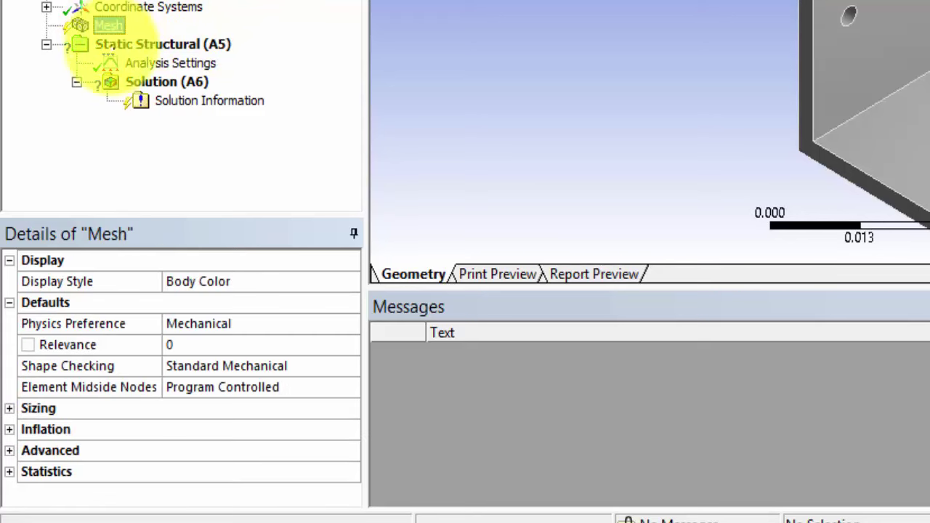
{"action": "left_click", "coordinate": [9, 408]}
{"action": "left_click", "coordinate": [211, 448]}
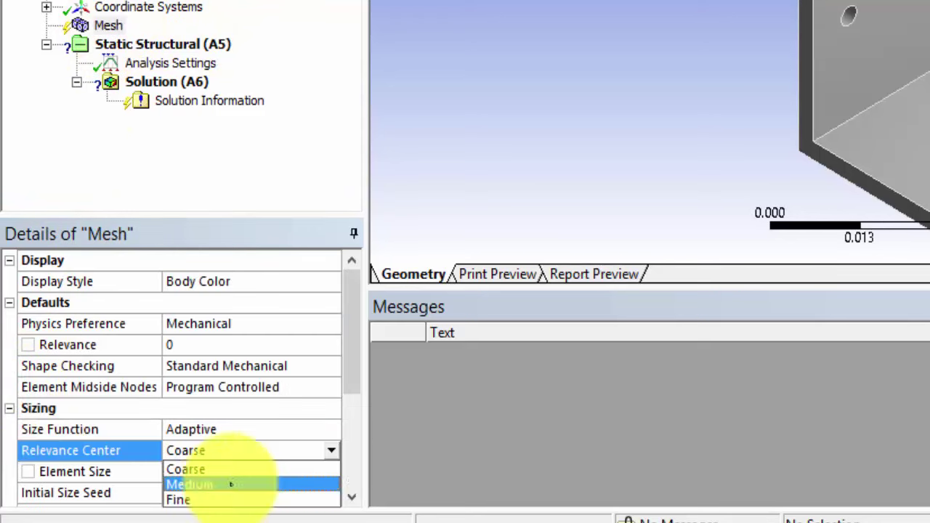
{"action": "left_click", "coordinate": [239, 497]}
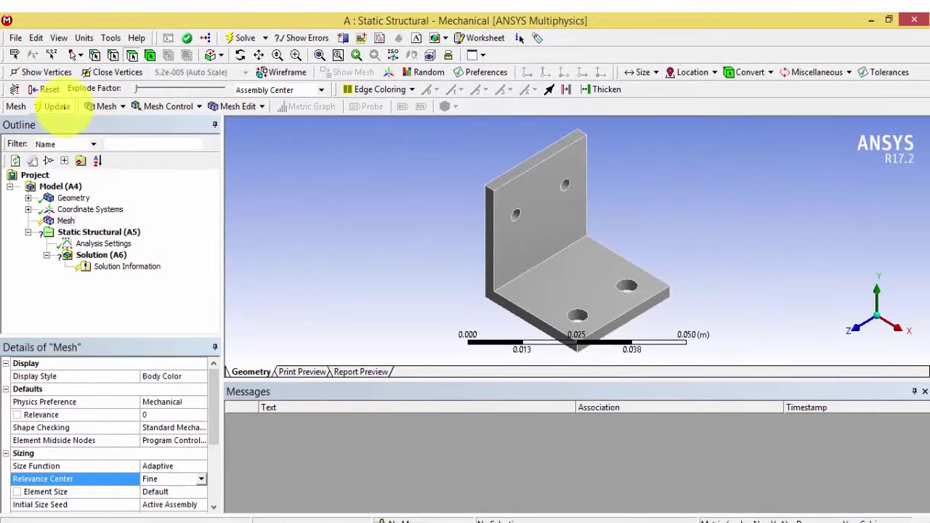
{"action": "left_click", "coordinate": [57, 106]}
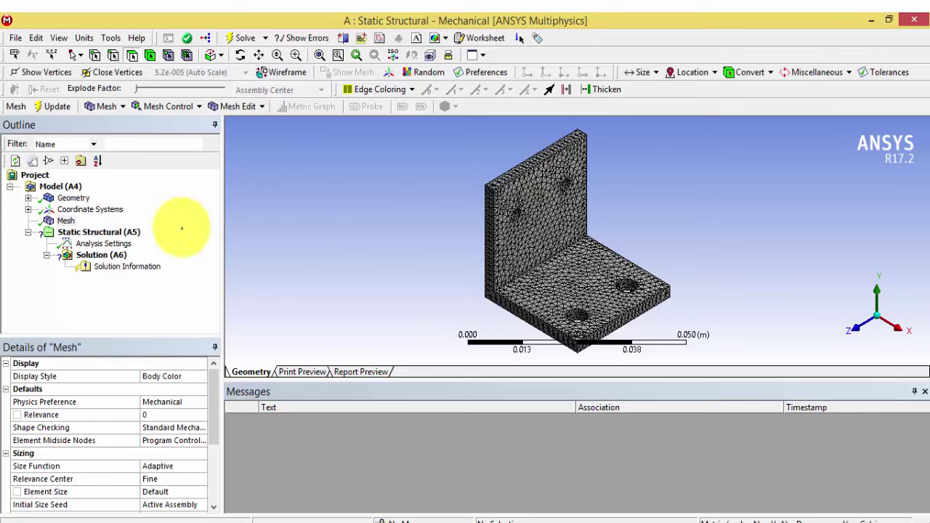
Select the two holes on the bracket's upright plate, then select the Static Structural analysis.
{"action": "left_click", "coordinate": [73, 198]}
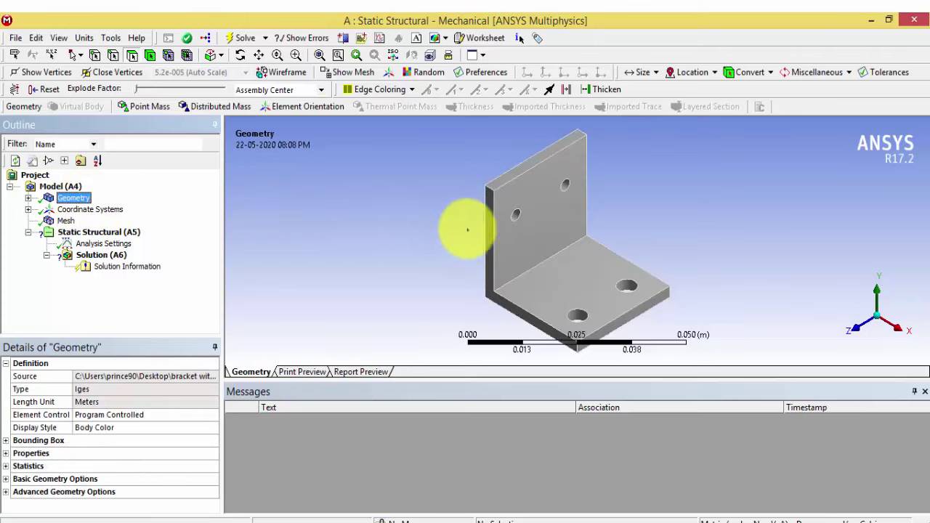
{"action": "left_click", "coordinate": [516, 214]}
{"action": "left_click", "coordinate": [566, 186]}
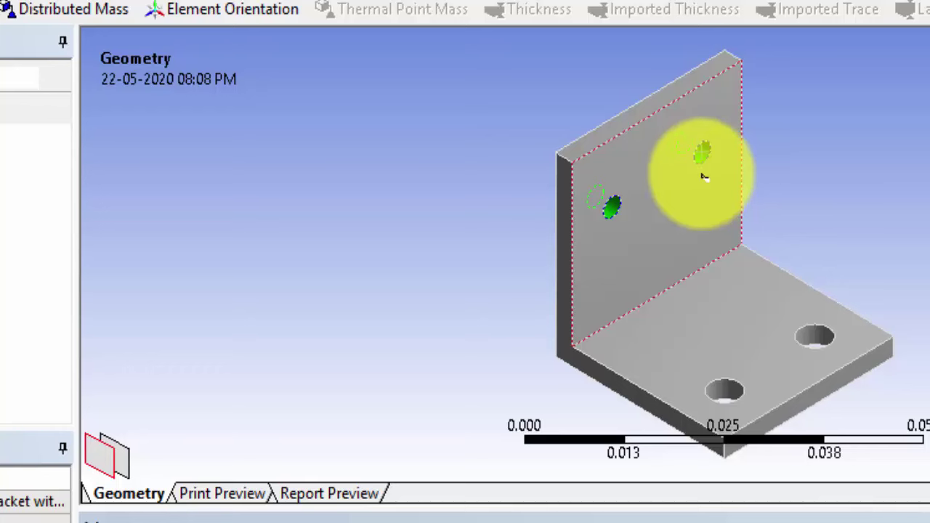
{"action": "left_click", "coordinate": [614, 211], "text": "ctrl"}
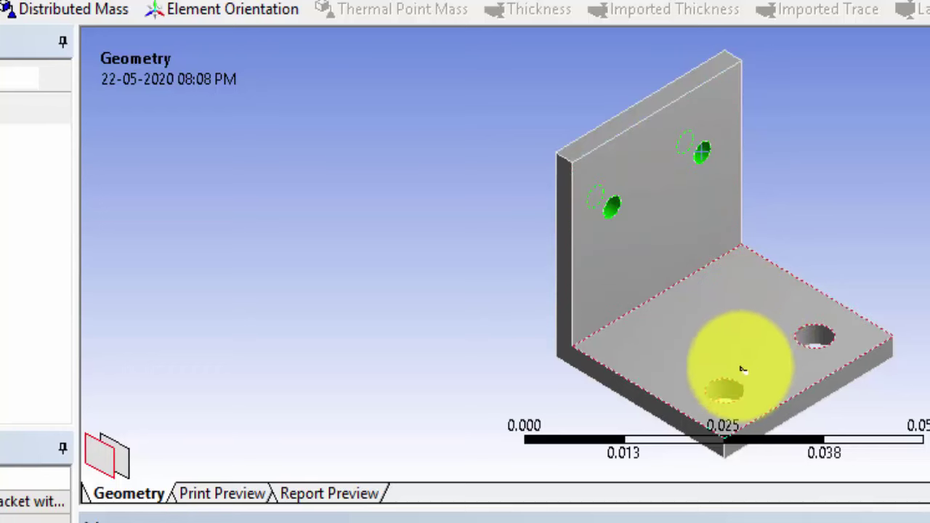
{"action": "left_click", "coordinate": [723, 391]}
{"action": "left_click", "coordinate": [815, 334], "text": "ctrl"}
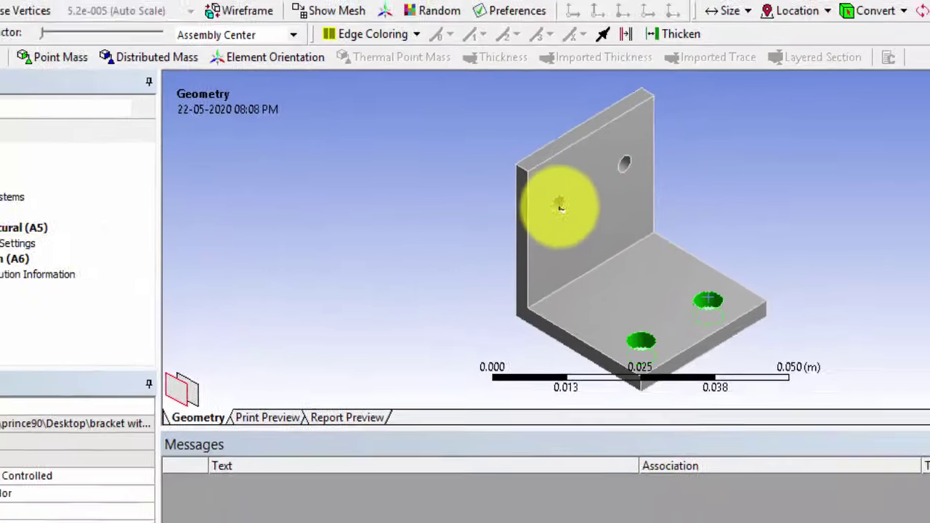
{"action": "left_click", "coordinate": [614, 210]}
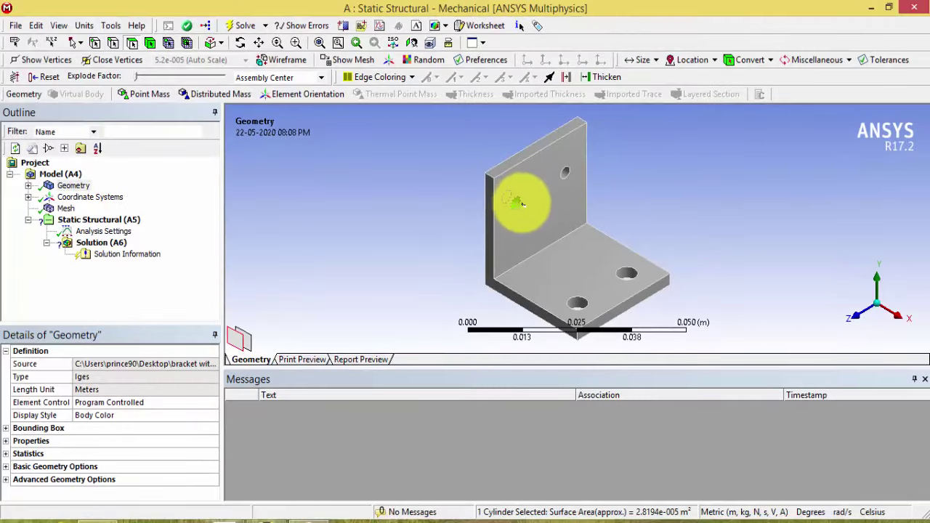
{"action": "left_click", "coordinate": [567, 172], "text": "ctrl"}
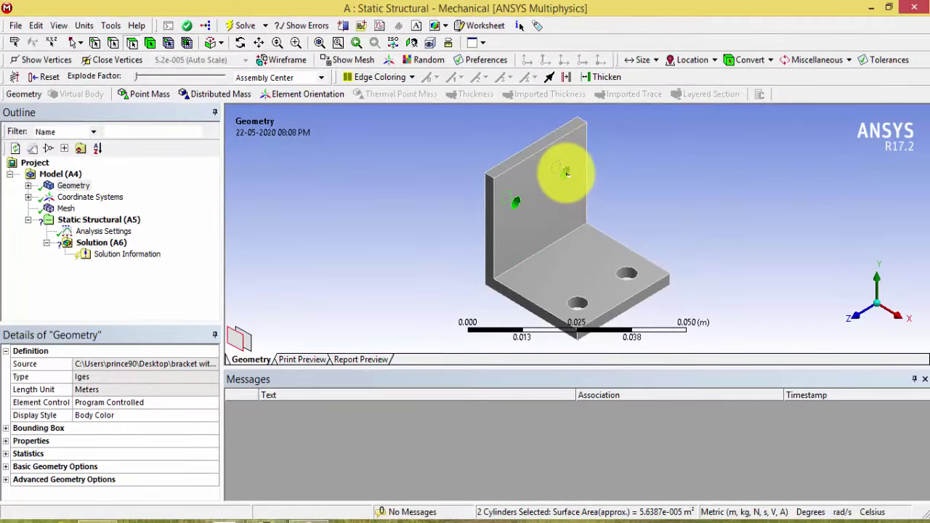
{"action": "left_click", "coordinate": [109, 219]}
Insert a Fixed Support into Static Structural and pick a base-plate hole.
{"action": "right_click", "coordinate": [117, 220]}
{"action": "mouse_move", "coordinate": [255, 227]}
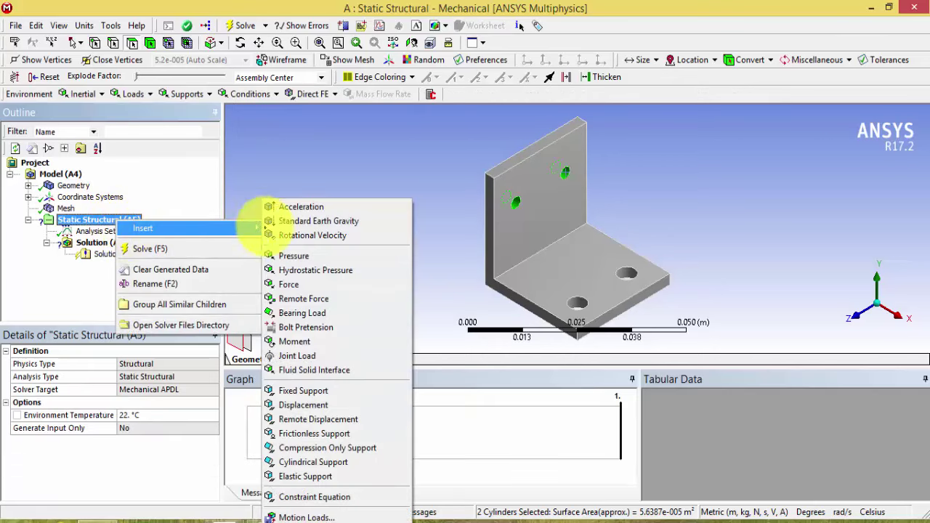
{"action": "left_click", "coordinate": [320, 391]}
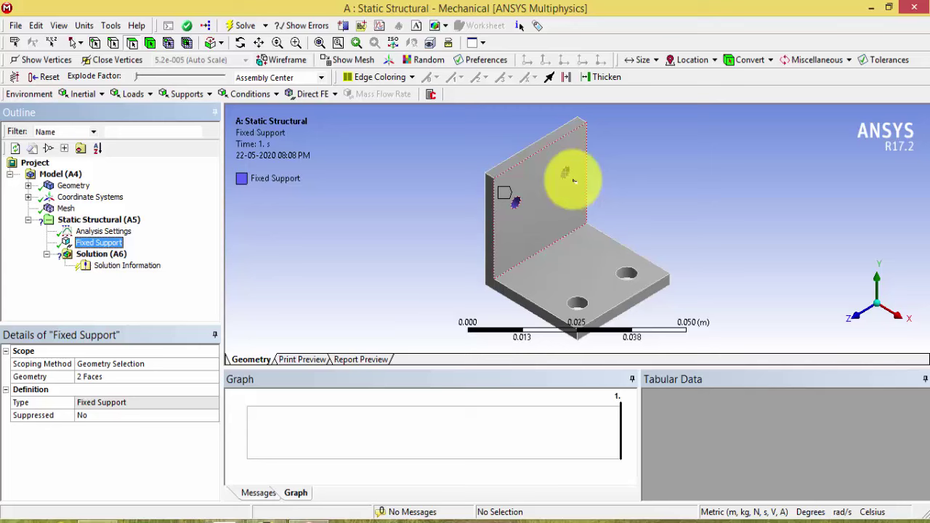
{"action": "left_click", "coordinate": [578, 303]}
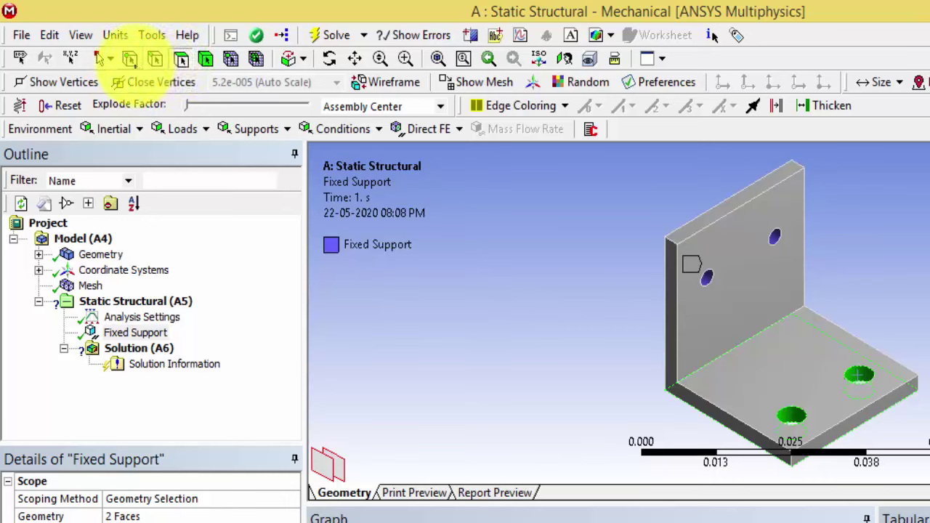
Try the Vertex, Edge and Face selection filters, then pick the two base-plate bolt-hole faces.
{"action": "left_click", "coordinate": [129, 61]}
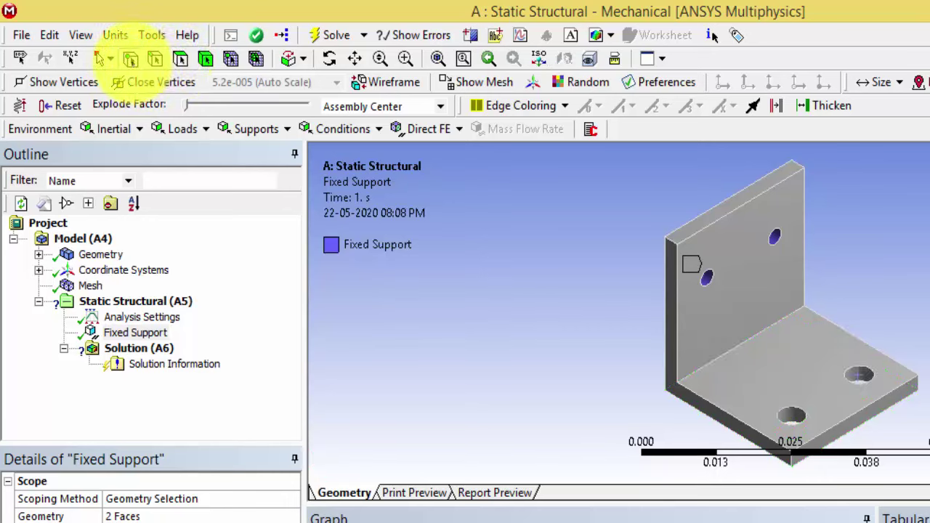
{"action": "left_click", "coordinate": [680, 246]}
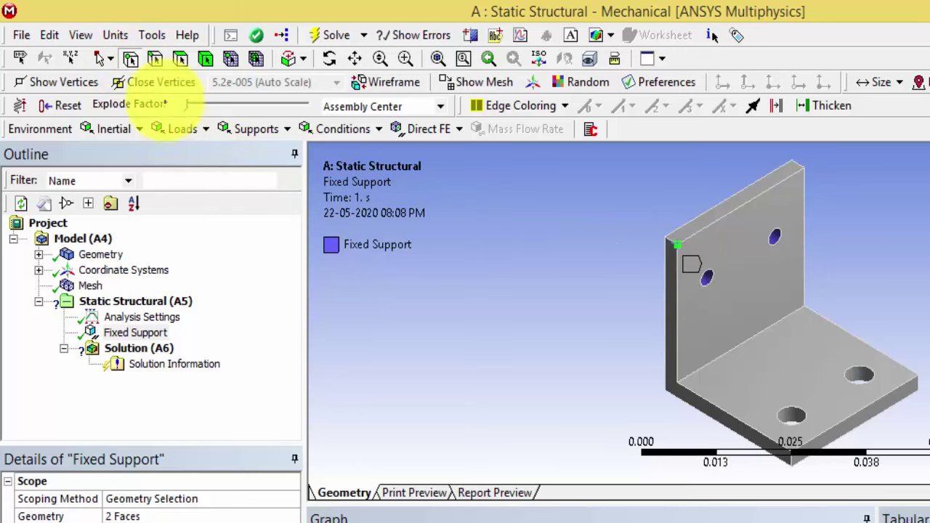
{"action": "left_click", "coordinate": [155, 58]}
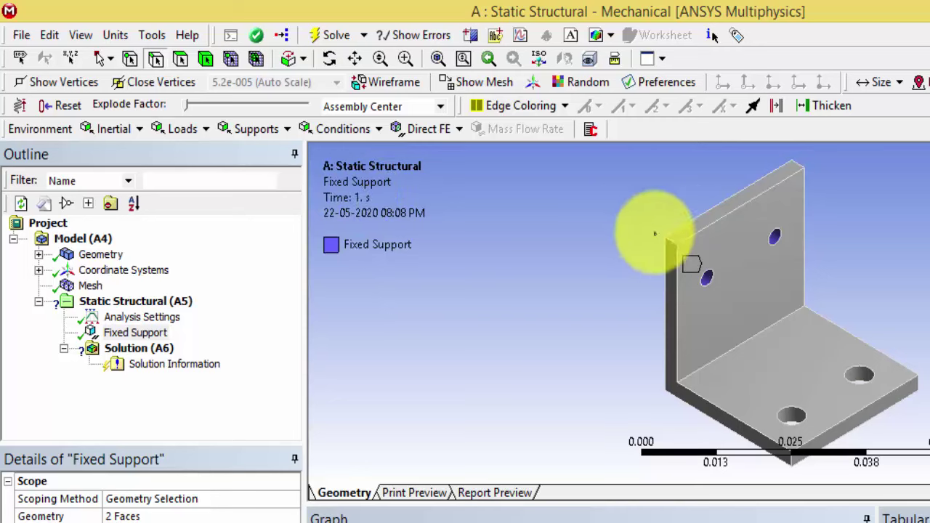
{"action": "left_click", "coordinate": [703, 233]}
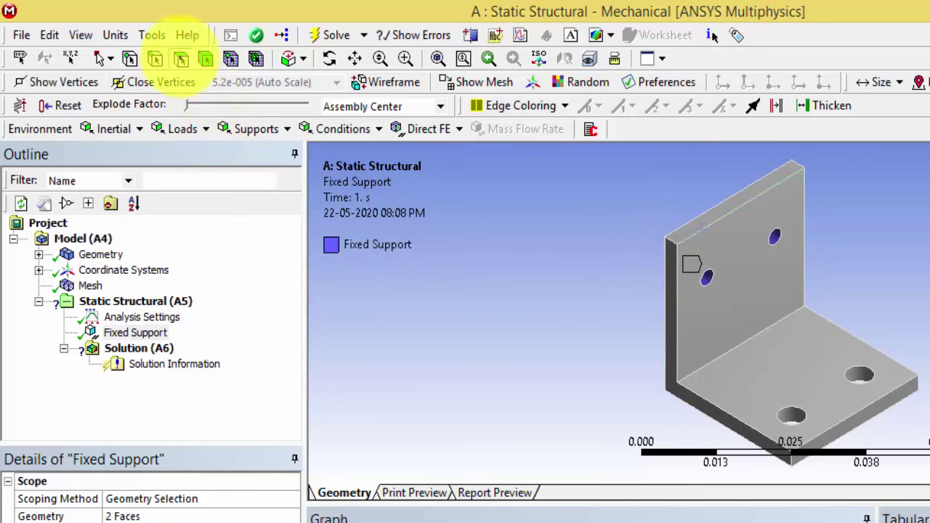
{"action": "left_click", "coordinate": [181, 58]}
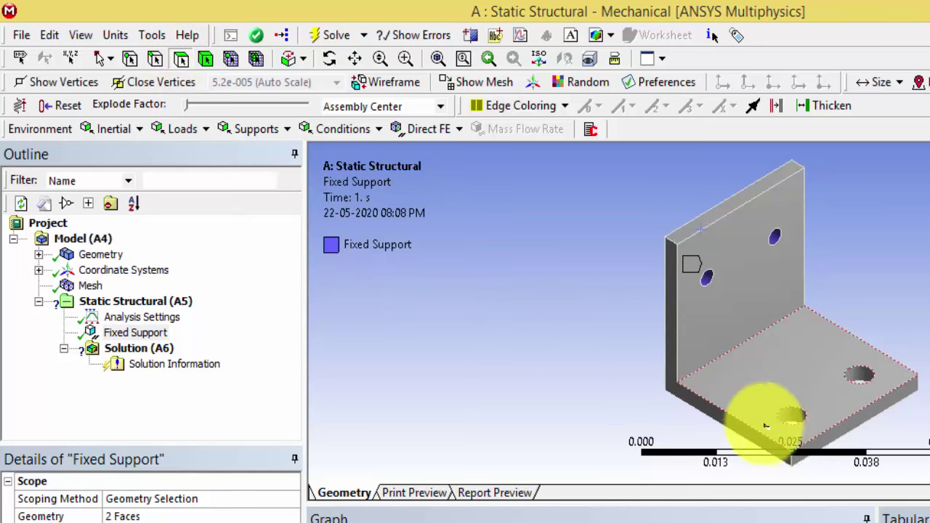
{"action": "left_click", "coordinate": [794, 415]}
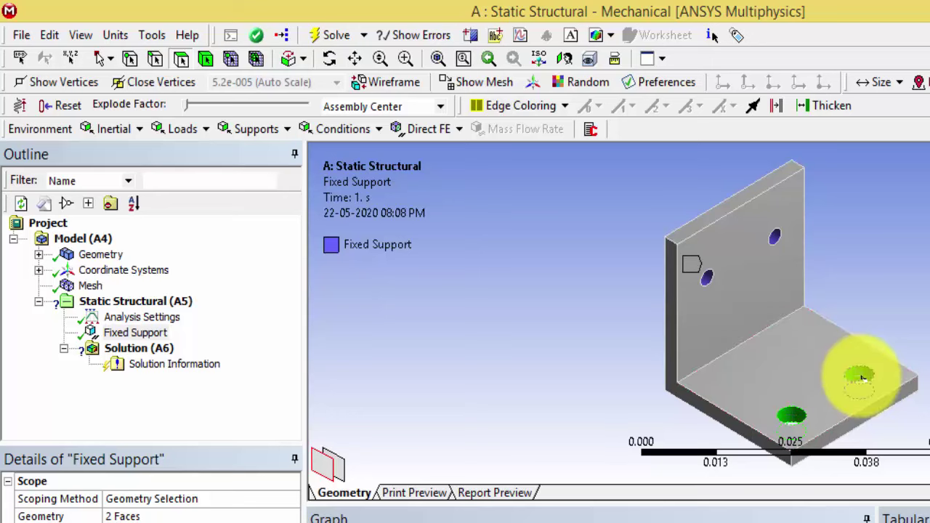
Insert a Force load on Static Structural with a 500 N magnitude.
{"action": "left_click", "coordinate": [149, 301]}
{"action": "right_click", "coordinate": [147, 301]}
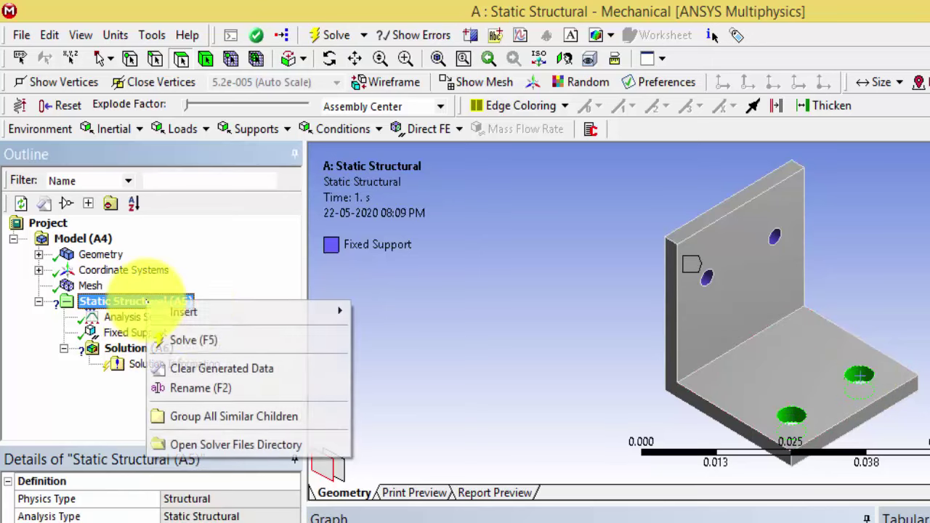
{"action": "mouse_move", "coordinate": [210, 312]}
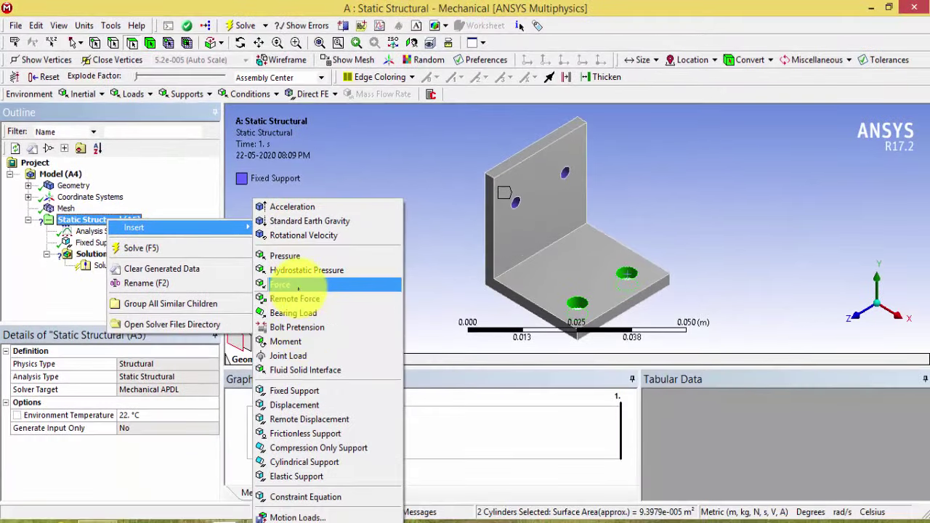
{"action": "left_click", "coordinate": [295, 295]}
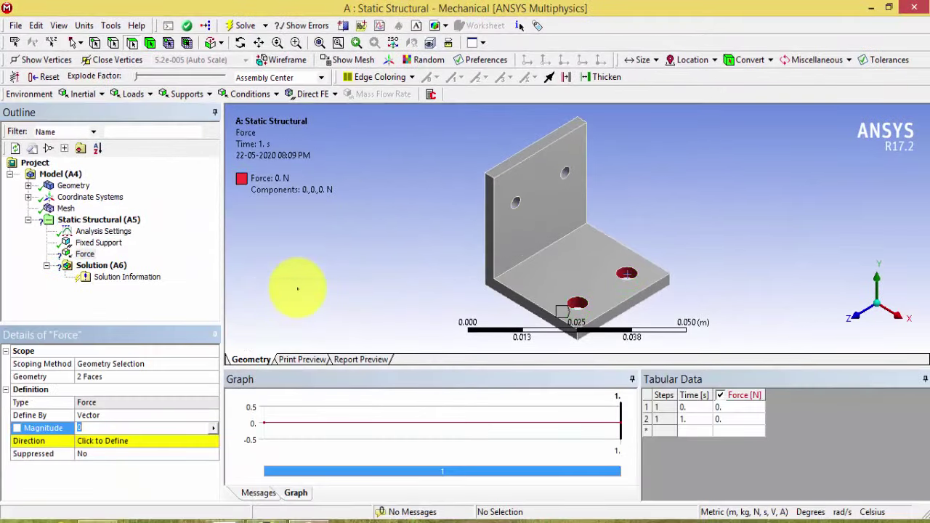
{"action": "left_click", "coordinate": [102, 441]}
{"action": "left_click", "coordinate": [102, 428]}
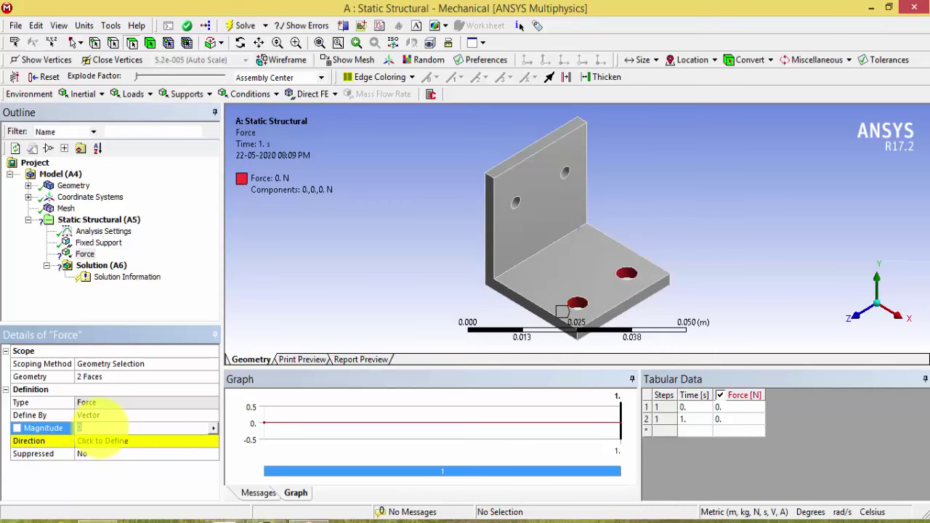
{"action": "type", "text": "500"}
{"action": "key", "text": "Return"}
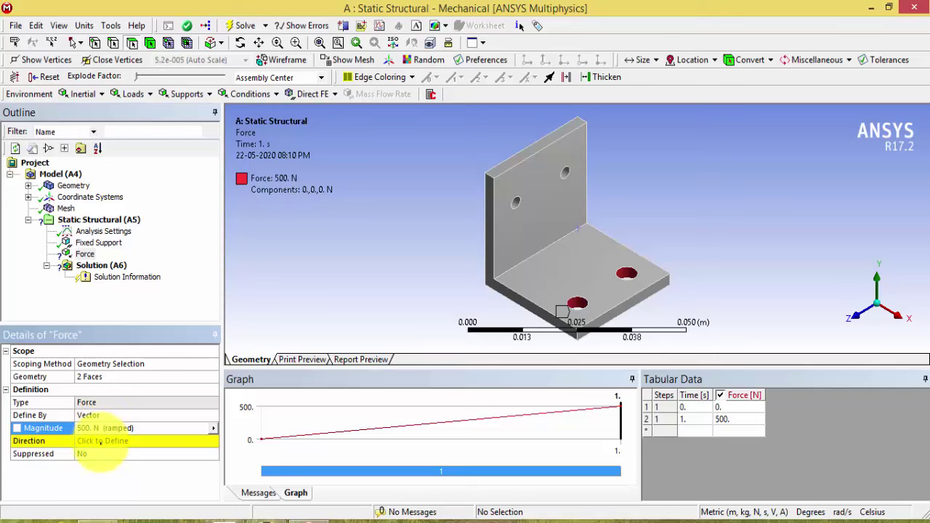
Set the force direction from the base plate face and flip it to point downward.
{"action": "left_click", "coordinate": [103, 441]}
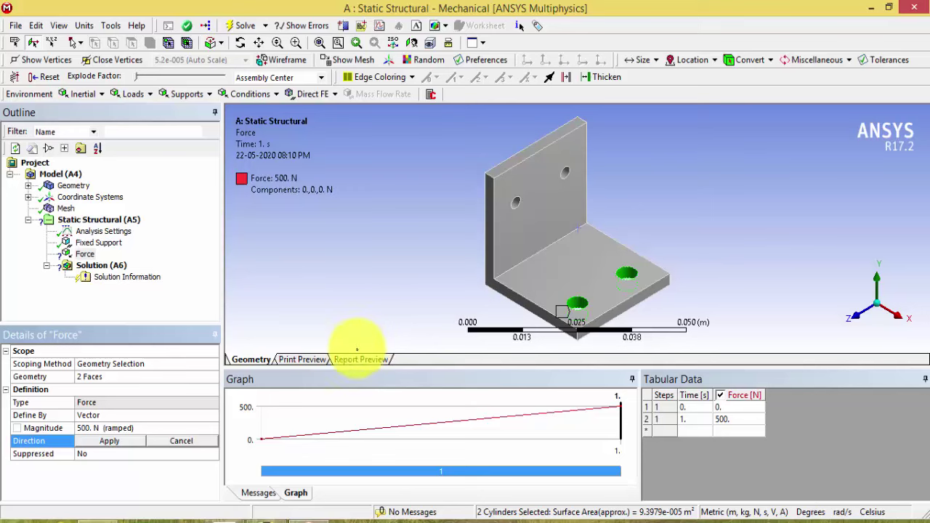
{"action": "left_click", "coordinate": [602, 284]}
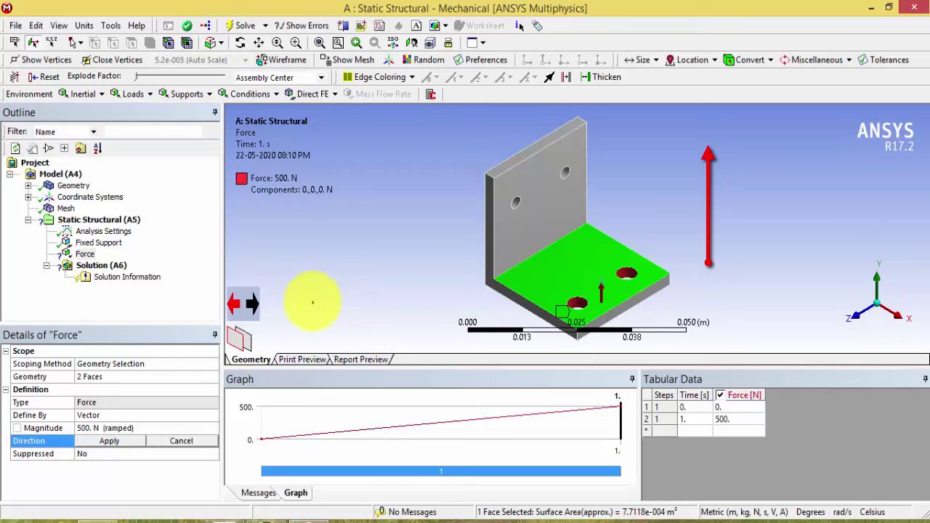
{"action": "left_click", "coordinate": [235, 304]}
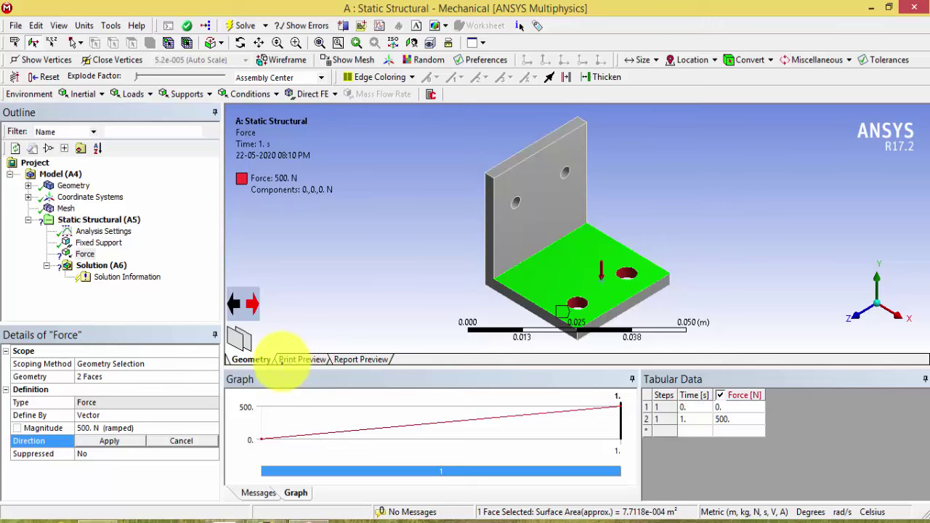
{"action": "left_click", "coordinate": [95, 415]}
Define the force by Components with a Y component of -500 N.
{"action": "left_click", "coordinate": [156, 427]}
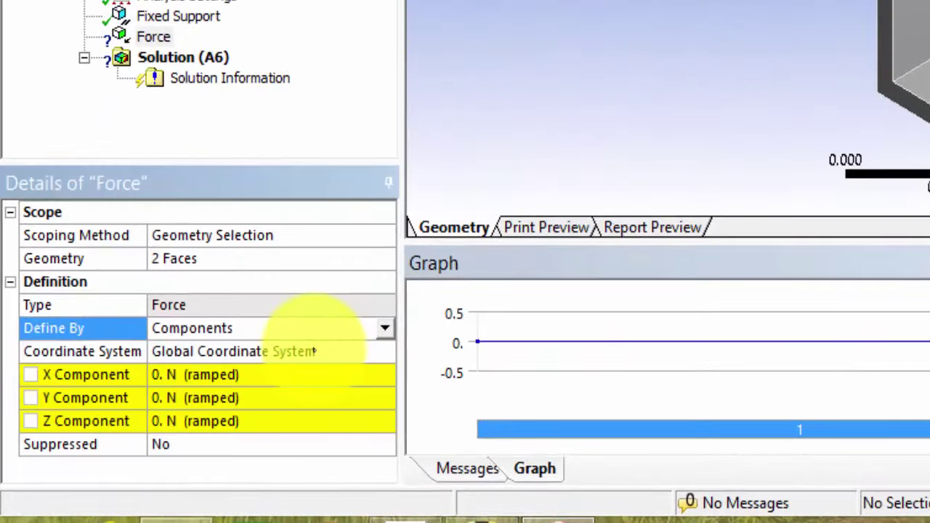
{"action": "left_click", "coordinate": [206, 398]}
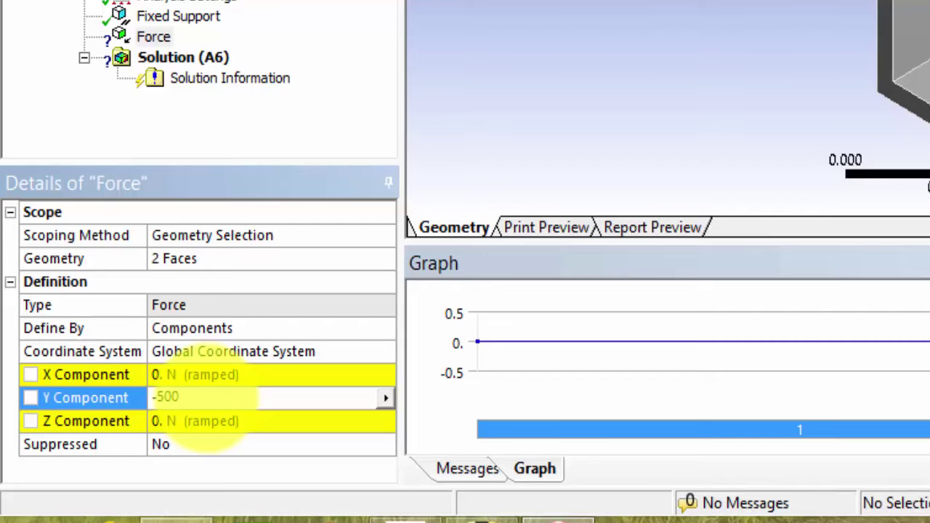
{"action": "key", "text": "Return"}
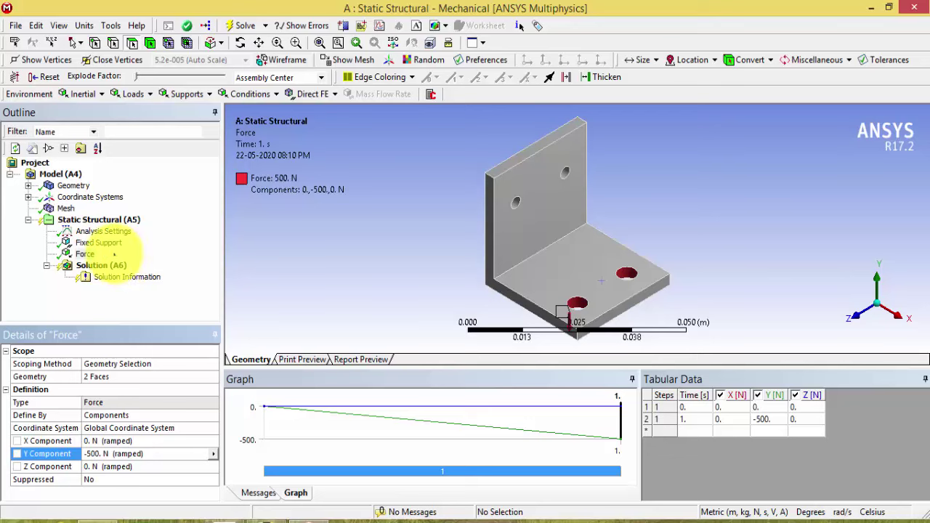
Insert a Total Deformation result under Solution.
{"action": "right_click", "coordinate": [109, 266]}
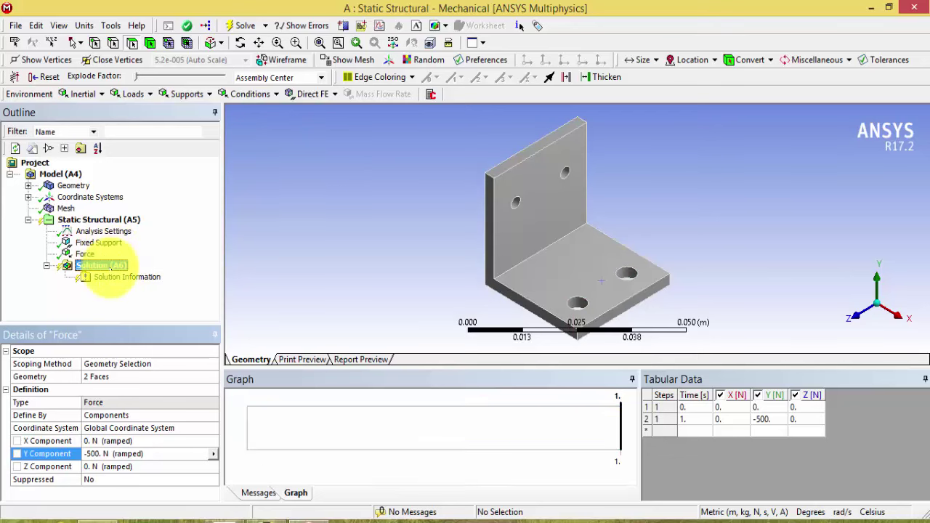
{"action": "mouse_move", "coordinate": [167, 276]}
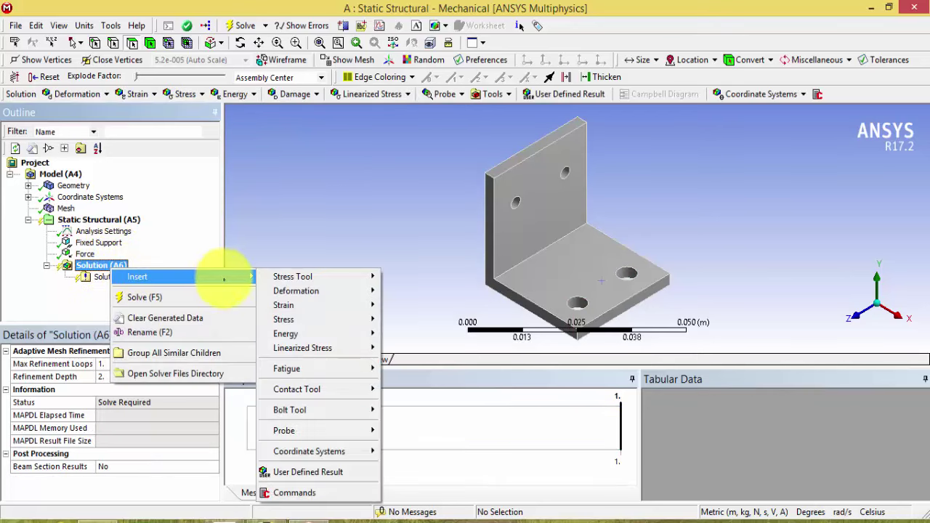
{"action": "mouse_move", "coordinate": [371, 287]}
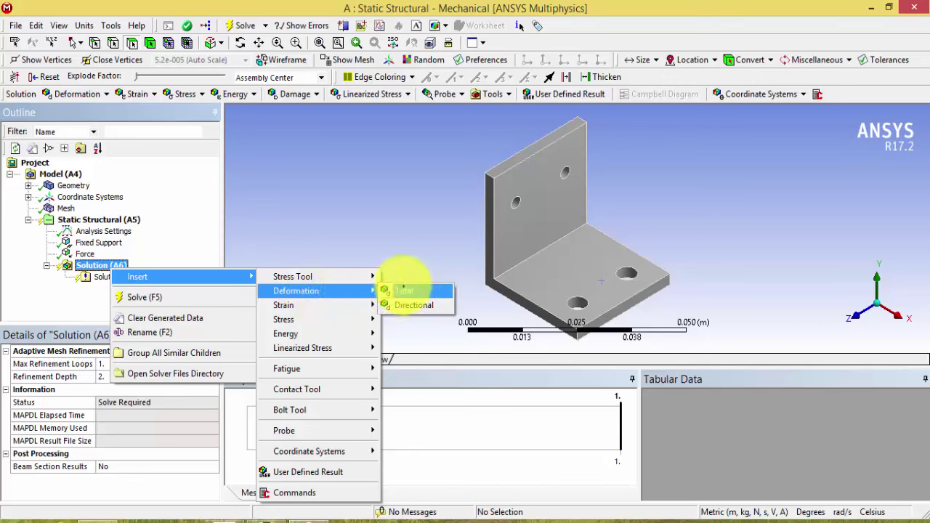
{"action": "left_click", "coordinate": [405, 290]}
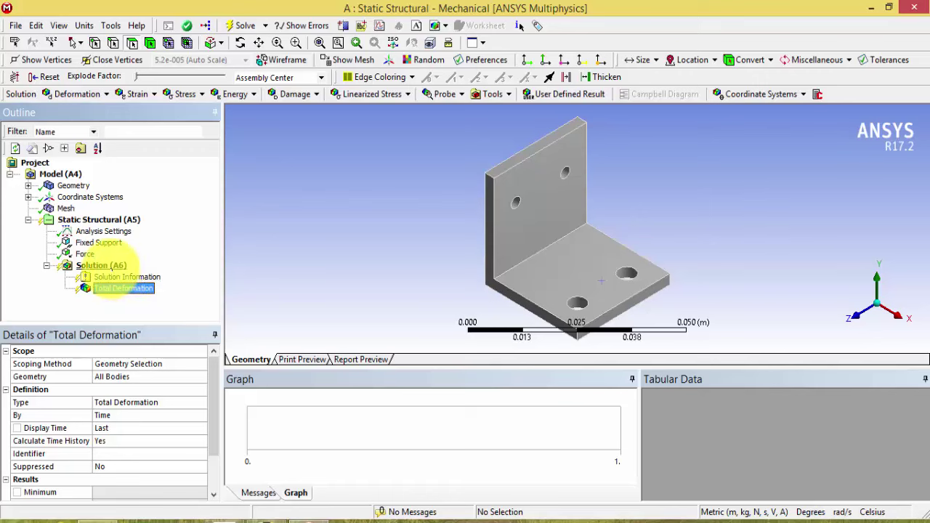
Insert an Equivalent (von-Mises) Stress result under Solution.
{"action": "left_click", "coordinate": [106, 267]}
{"action": "right_click", "coordinate": [109, 267]}
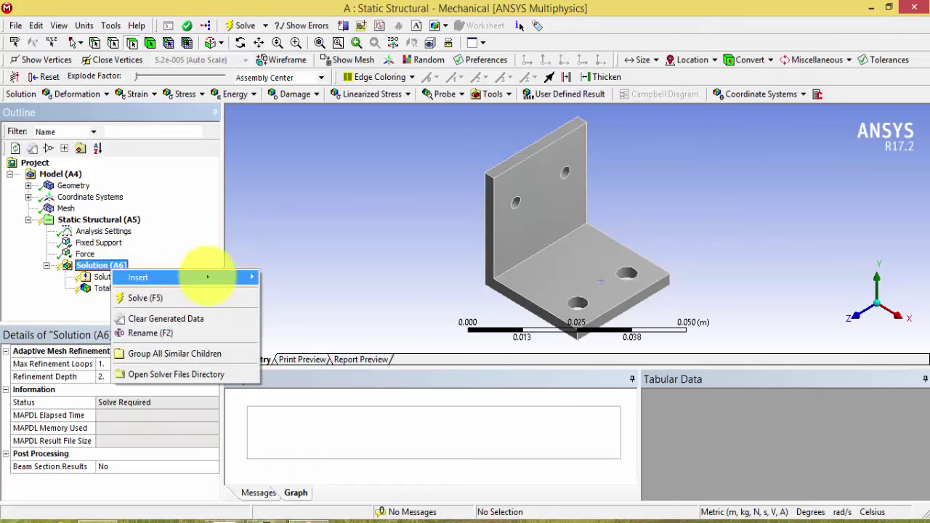
{"action": "mouse_move", "coordinate": [198, 277]}
{"action": "mouse_move", "coordinate": [320, 306]}
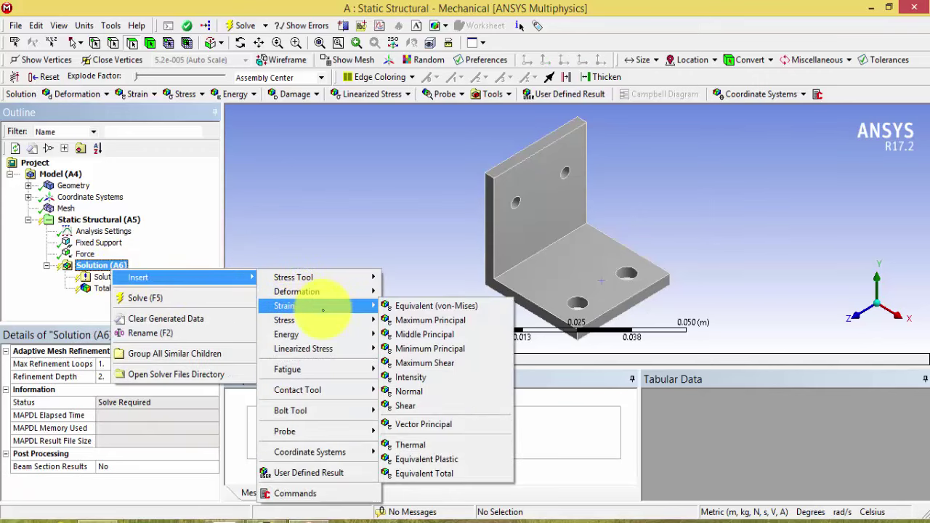
{"action": "mouse_move", "coordinate": [284, 320]}
{"action": "left_click", "coordinate": [398, 319]}
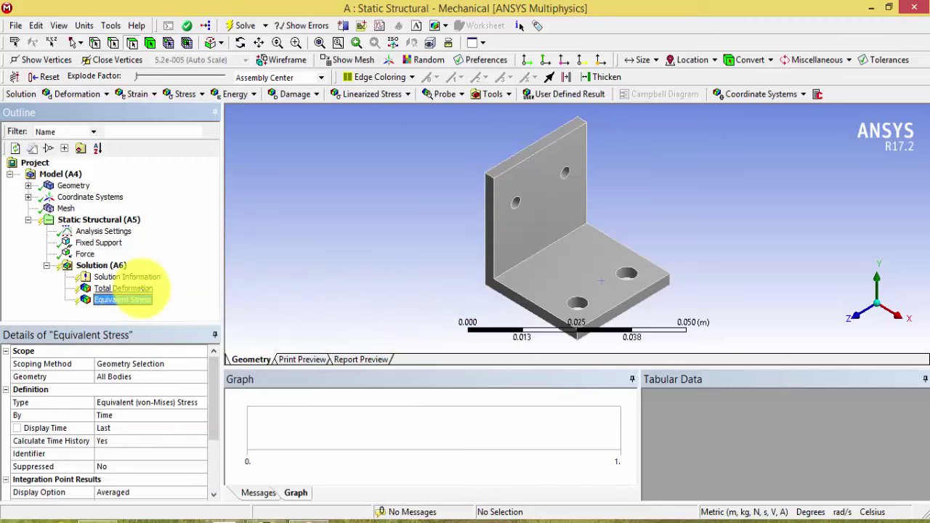
Review the settings of both results, the Fixed Support and the Force load.
{"action": "left_click", "coordinate": [124, 289]}
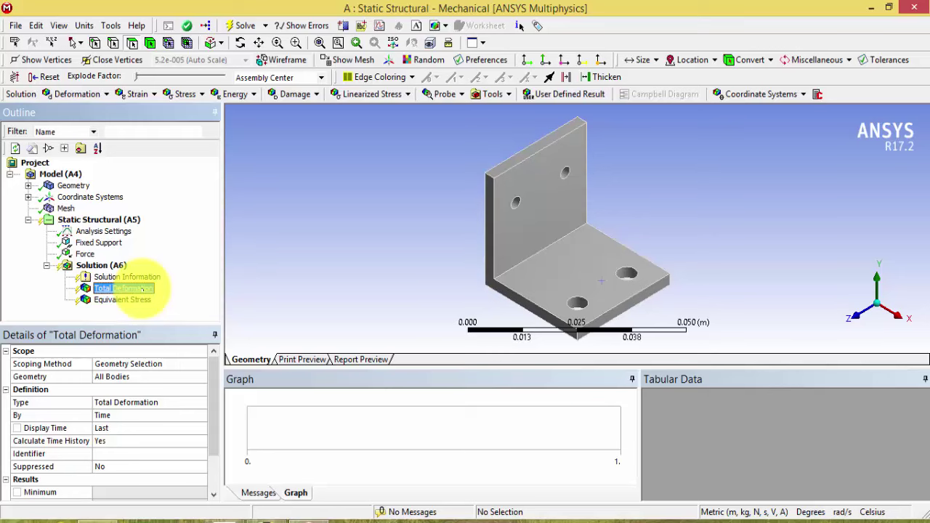
{"action": "left_click", "coordinate": [122, 299]}
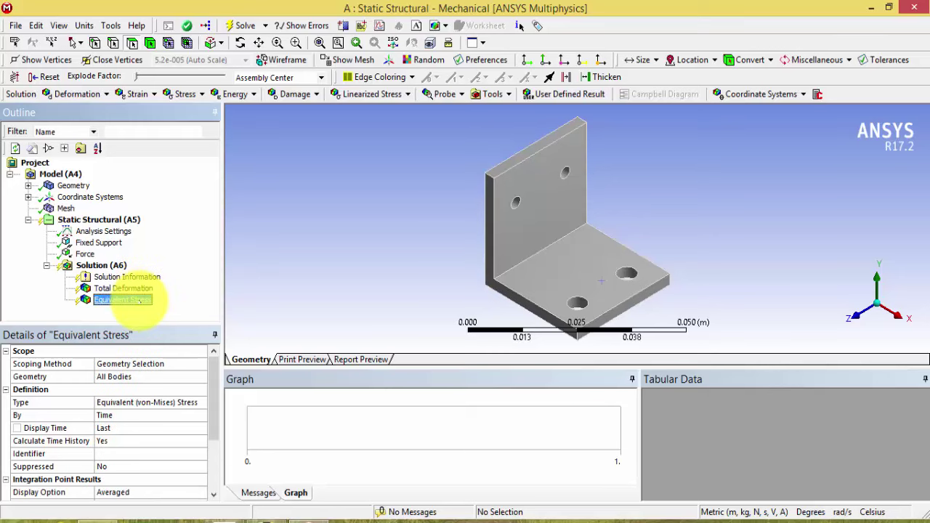
{"action": "left_click", "coordinate": [98, 243]}
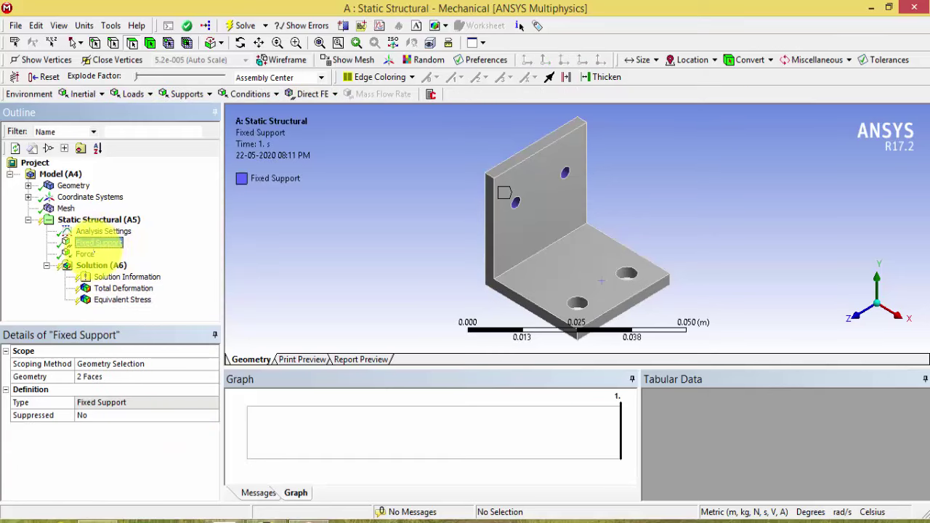
{"action": "left_click", "coordinate": [85, 254]}
{"action": "left_click", "coordinate": [123, 289]}
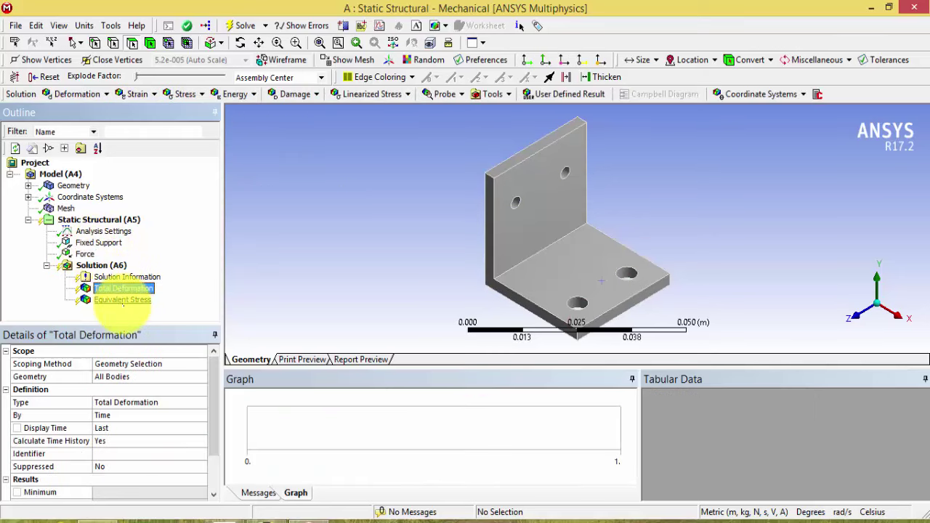
{"action": "left_click", "coordinate": [122, 299]}
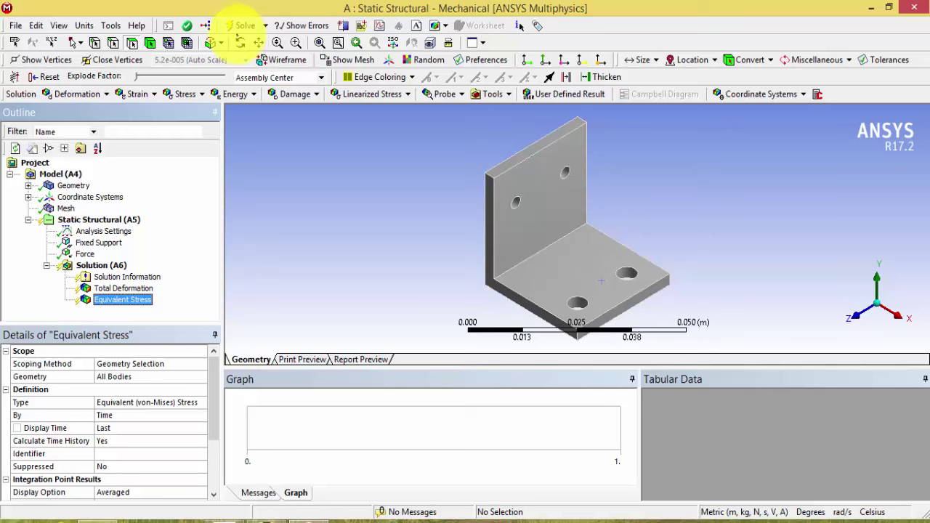
Solve the plain bracket and hide the mesh edges with No WireFrame.
{"action": "left_click", "coordinate": [240, 26]}
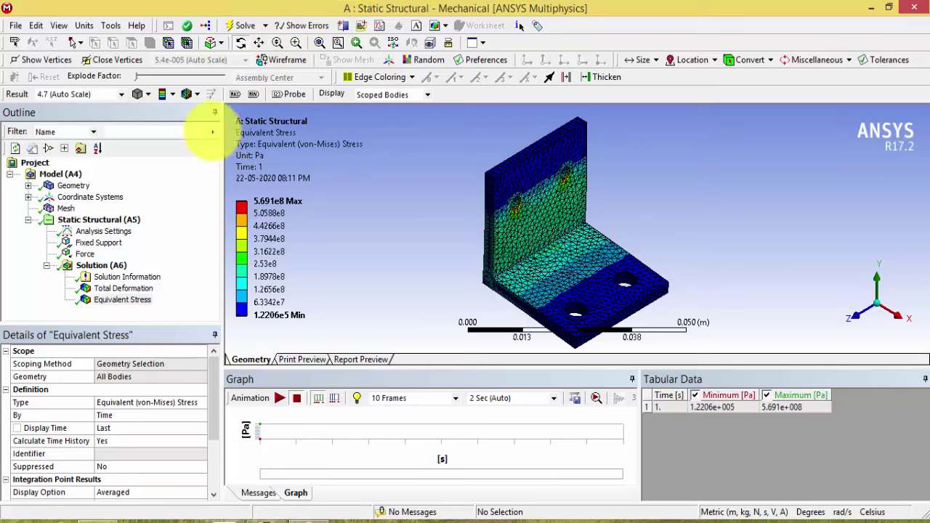
{"action": "left_click", "coordinate": [190, 94]}
{"action": "left_click", "coordinate": [203, 112]}
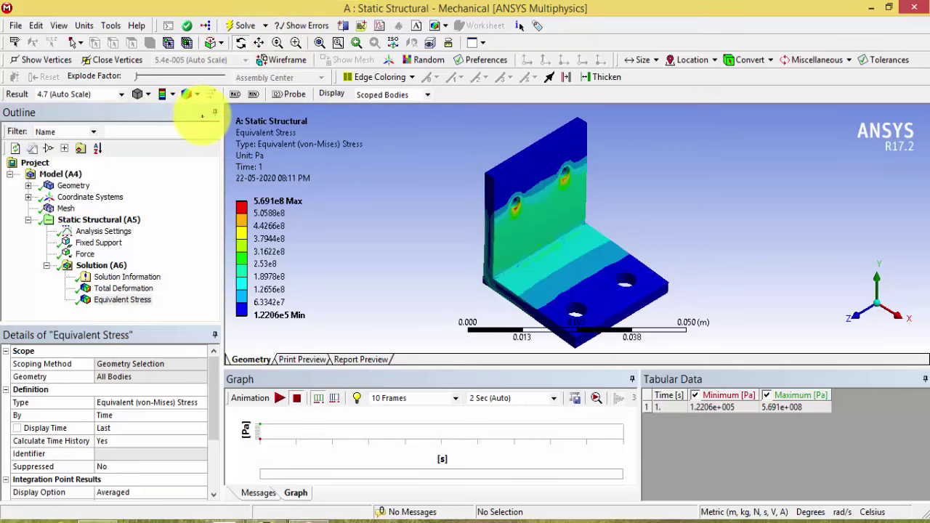
Show the stress as smooth contours, zoom on the left hole, then display Total Deformation.
{"action": "left_click", "coordinate": [162, 95]}
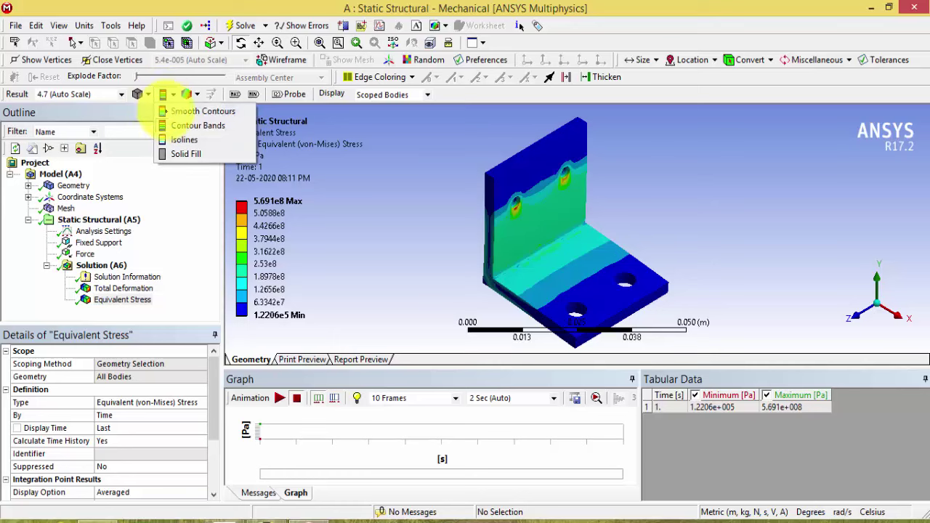
{"action": "left_click", "coordinate": [178, 110]}
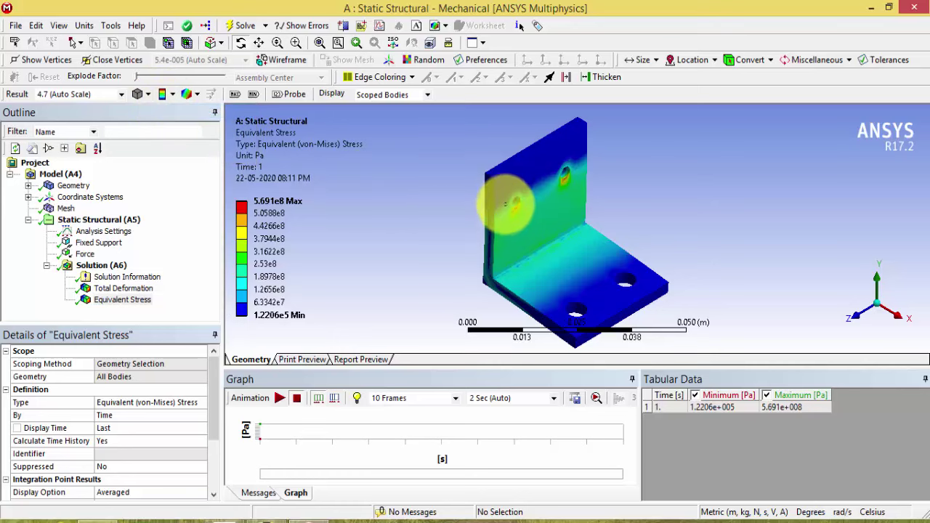
{"action": "left_click_drag", "start_coordinate": [499, 191], "coordinate": [538, 230]}
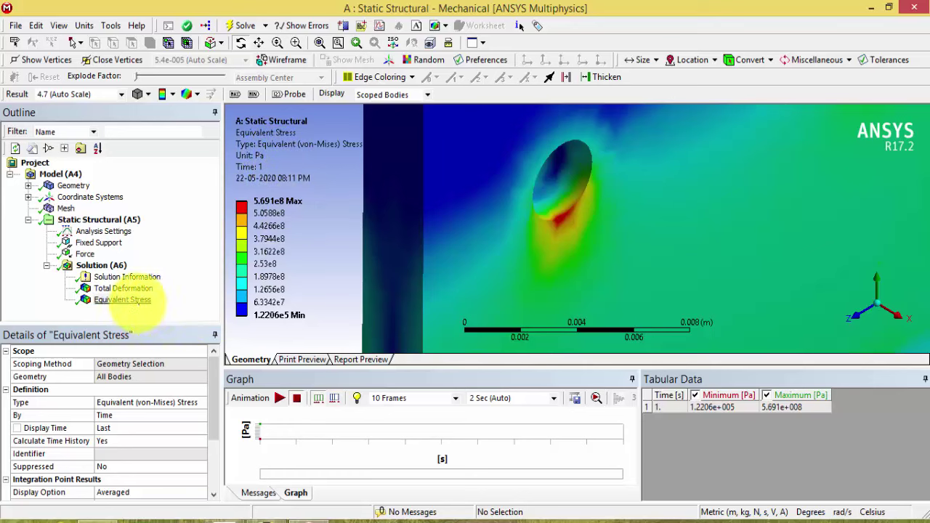
{"action": "left_click", "coordinate": [138, 288]}
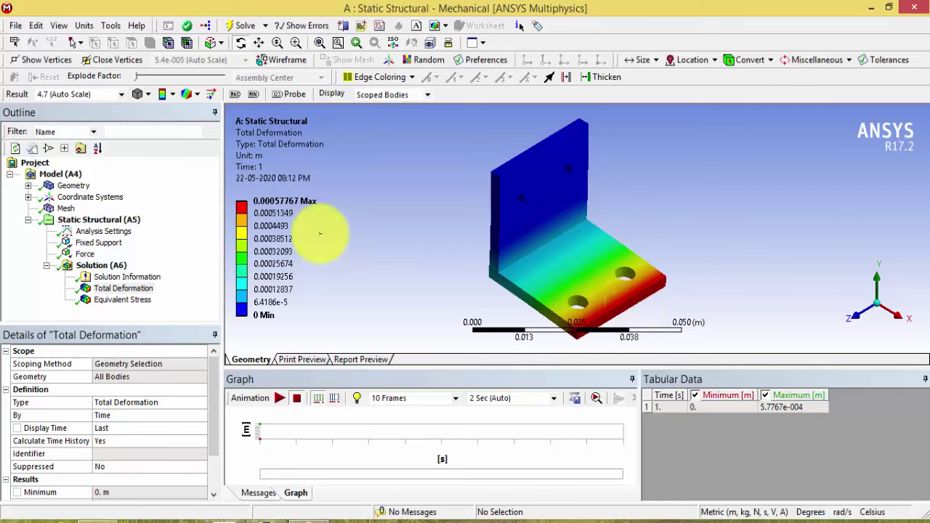
Switch results to Metric (mm, kg, N, s, mV, mA) units and close Mechanical.
{"action": "left_click", "coordinate": [274, 212]}
{"action": "left_click", "coordinate": [340, 200]}
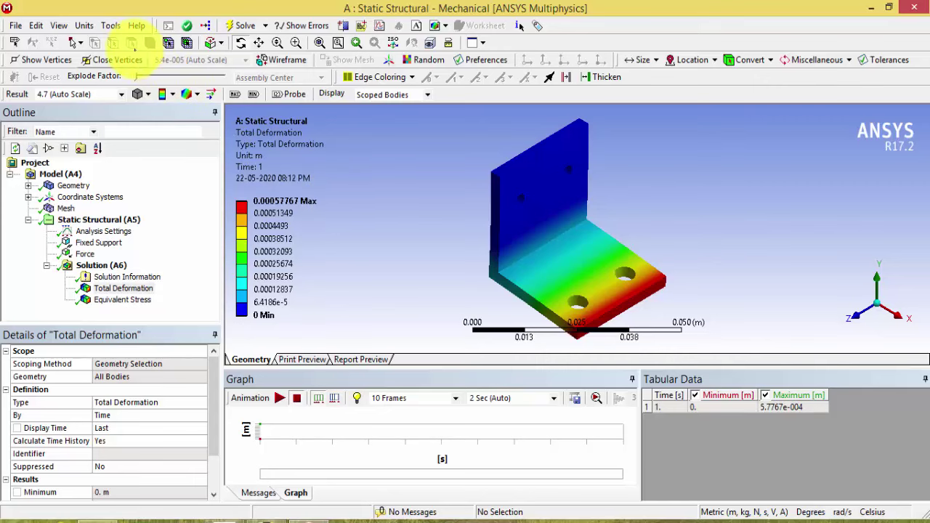
{"action": "left_click", "coordinate": [85, 25]}
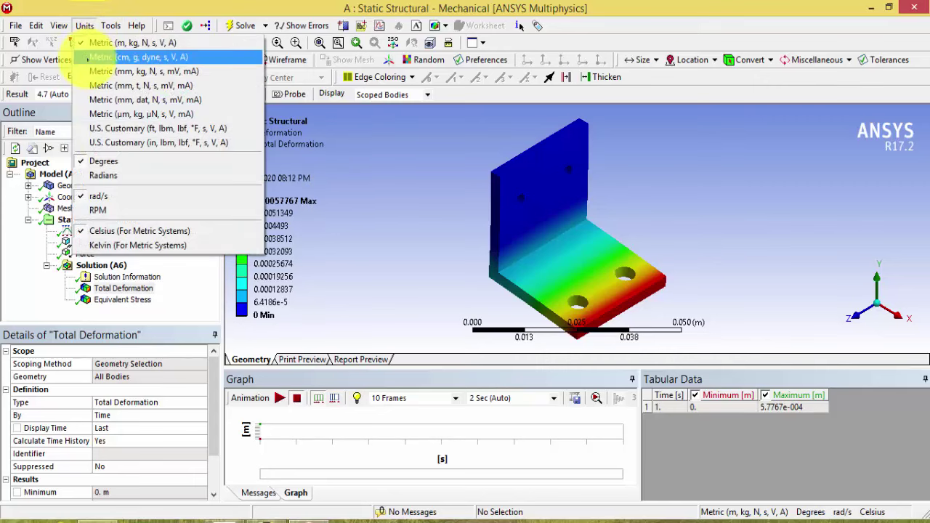
{"action": "left_click", "coordinate": [98, 71]}
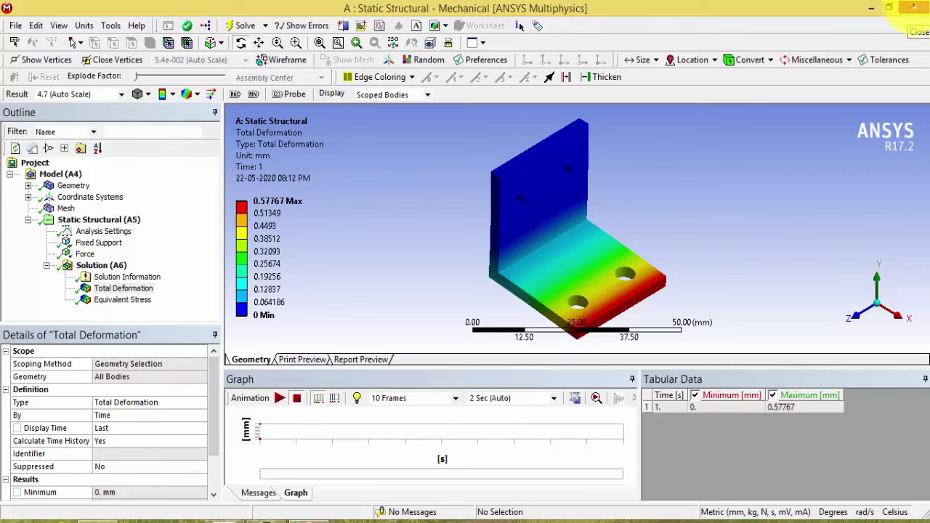
{"action": "left_click", "coordinate": [913, 8]}
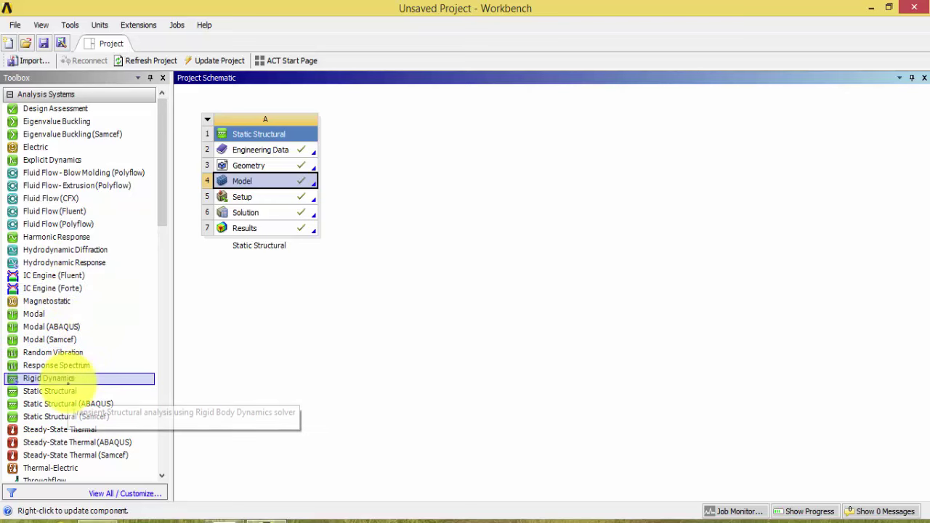
Add Static Structural system B, import 'bracket with rib.igs', and open its model in Mechanical.
{"action": "left_click_drag", "start_coordinate": [51, 393], "coordinate": [400, 164]}
{"action": "right_click", "coordinate": [429, 166]}
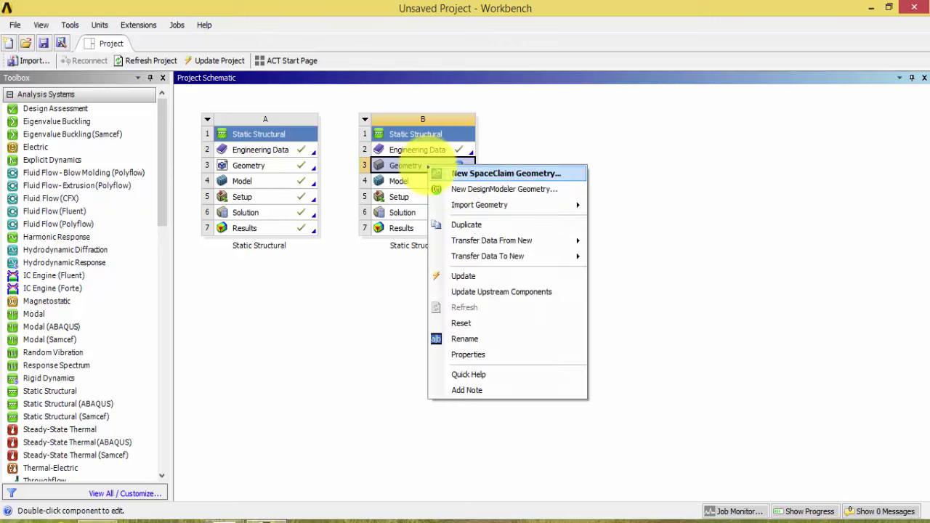
{"action": "mouse_move", "coordinate": [480, 204]}
{"action": "left_click", "coordinate": [603, 206]}
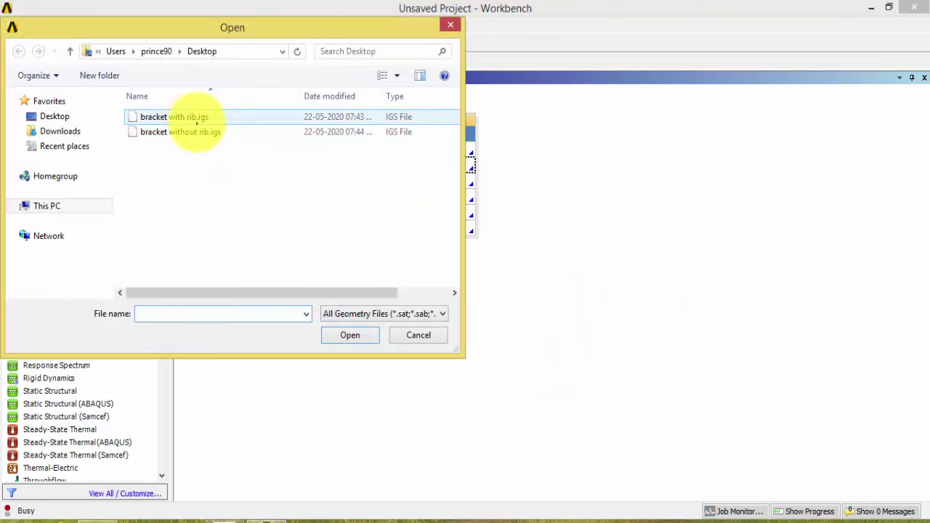
{"action": "double_click", "coordinate": [193, 116]}
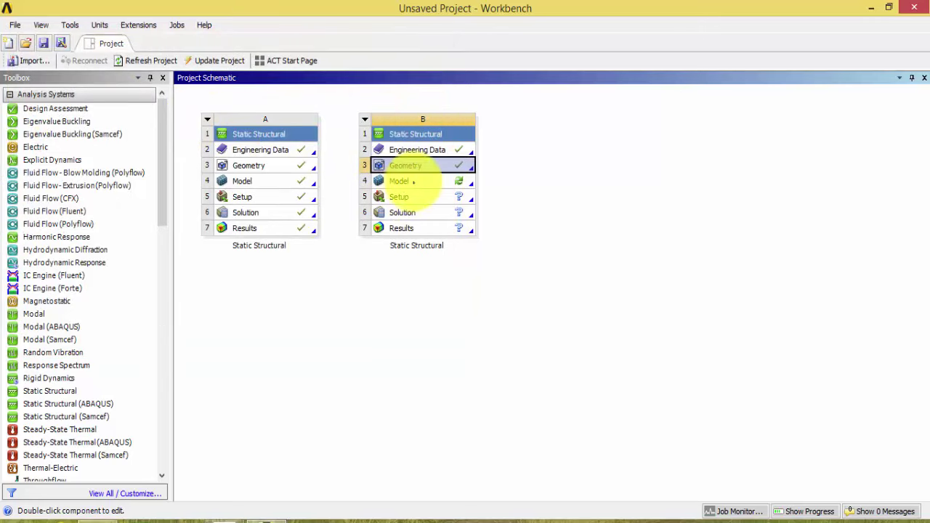
{"action": "double_click", "coordinate": [416, 180]}
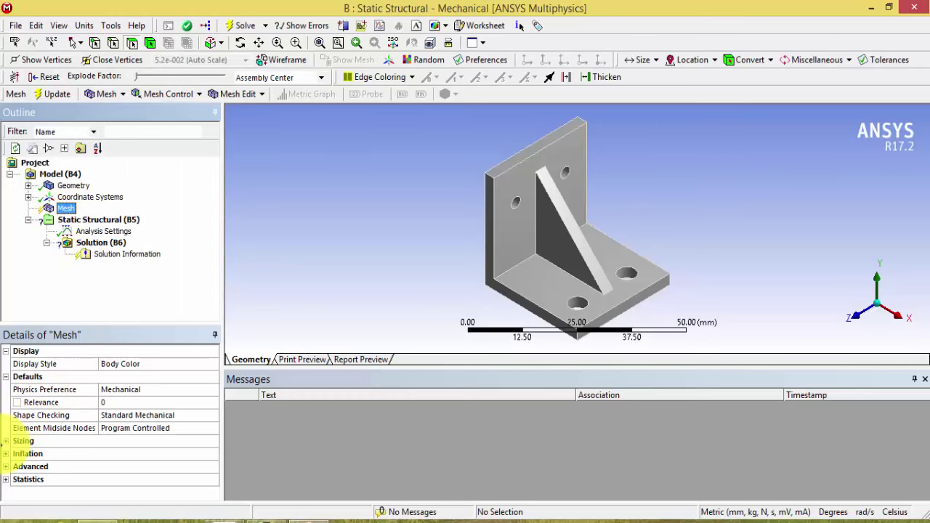
Set the mesh Relevance Center to Fine and update the mesh.
{"action": "left_click", "coordinate": [6, 441]}
{"action": "left_click", "coordinate": [185, 466]}
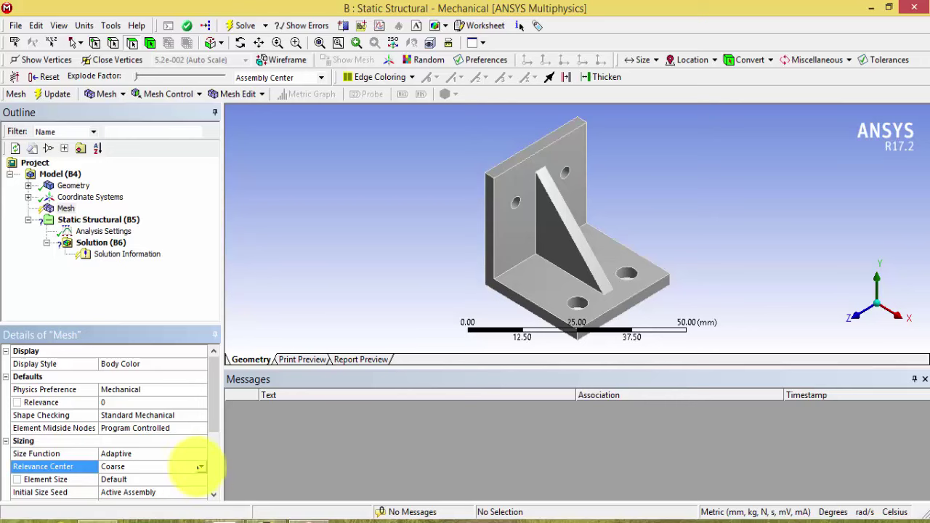
{"action": "left_click", "coordinate": [196, 467]}
{"action": "left_click", "coordinate": [190, 496]}
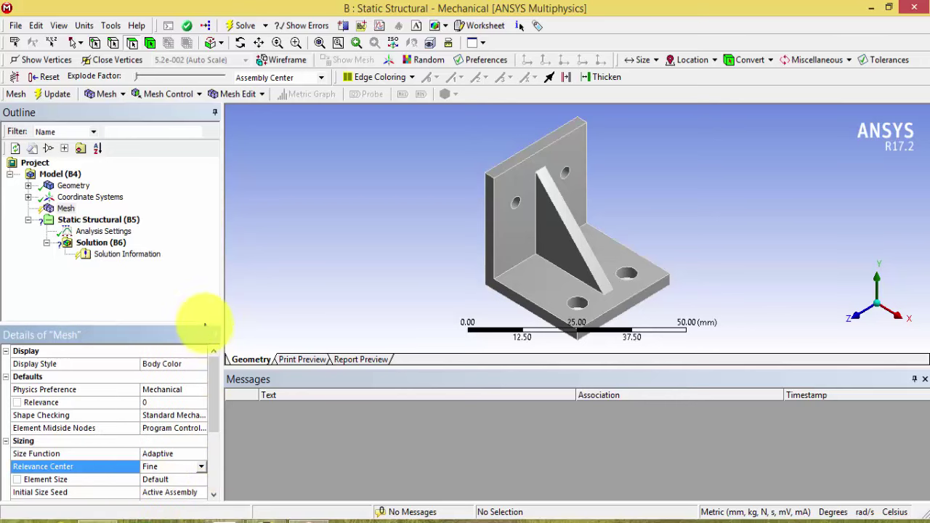
{"action": "left_click", "coordinate": [49, 95]}
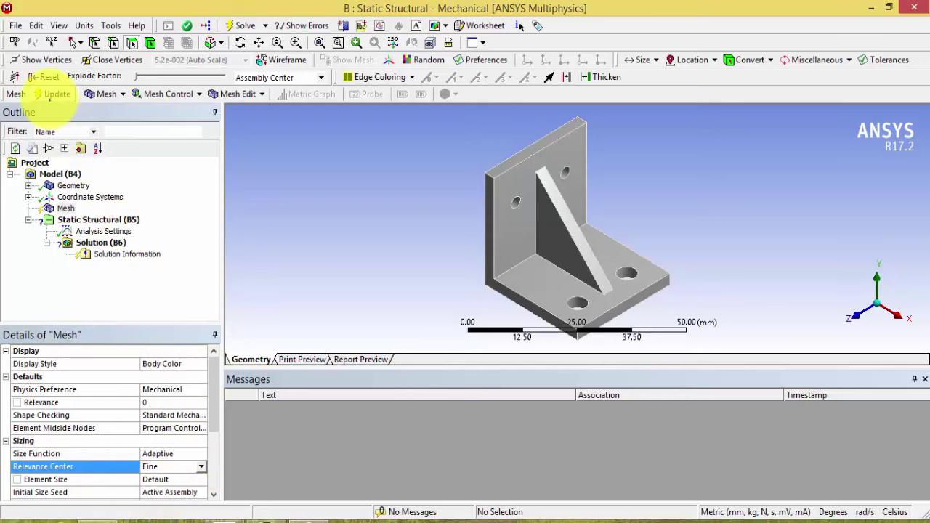
Select the two holes on the ribbed bracket's upright face for a support.
{"action": "left_click", "coordinate": [72, 185]}
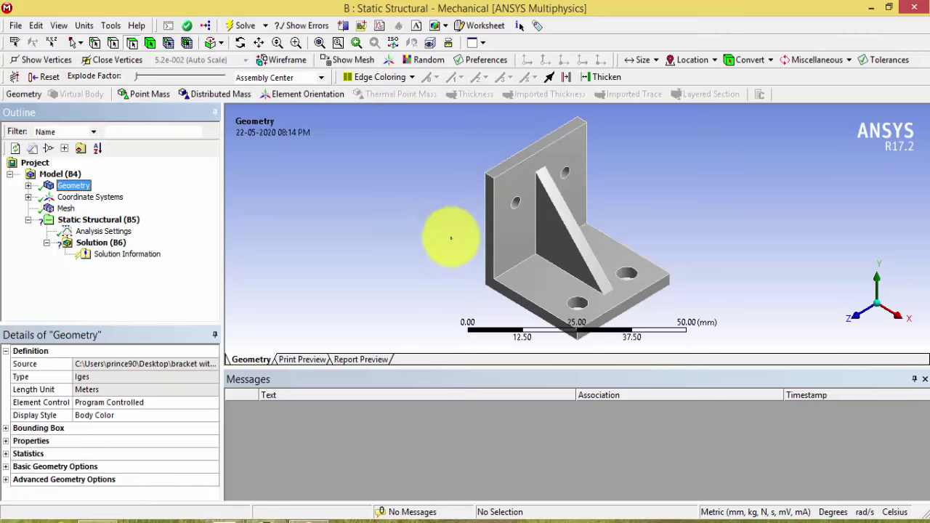
{"action": "left_click", "coordinate": [518, 201]}
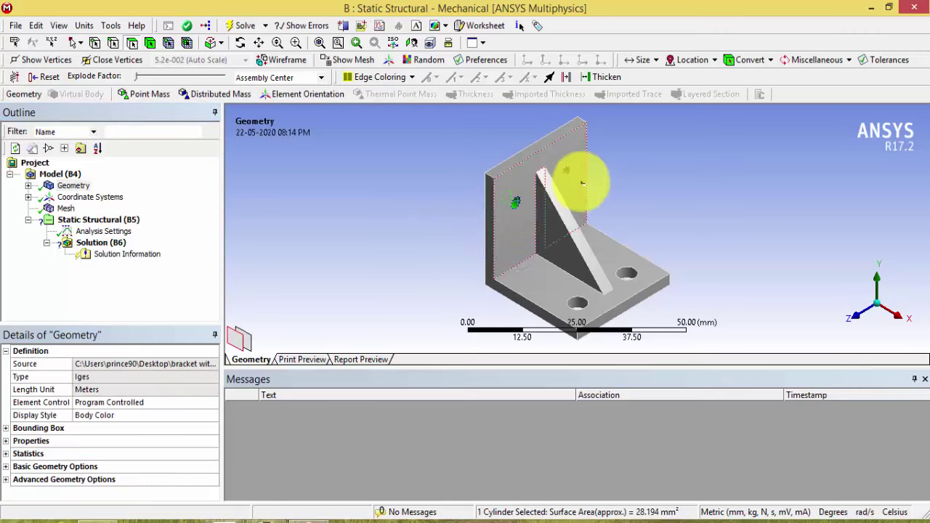
{"action": "left_click", "coordinate": [564, 173], "text": "ctrl"}
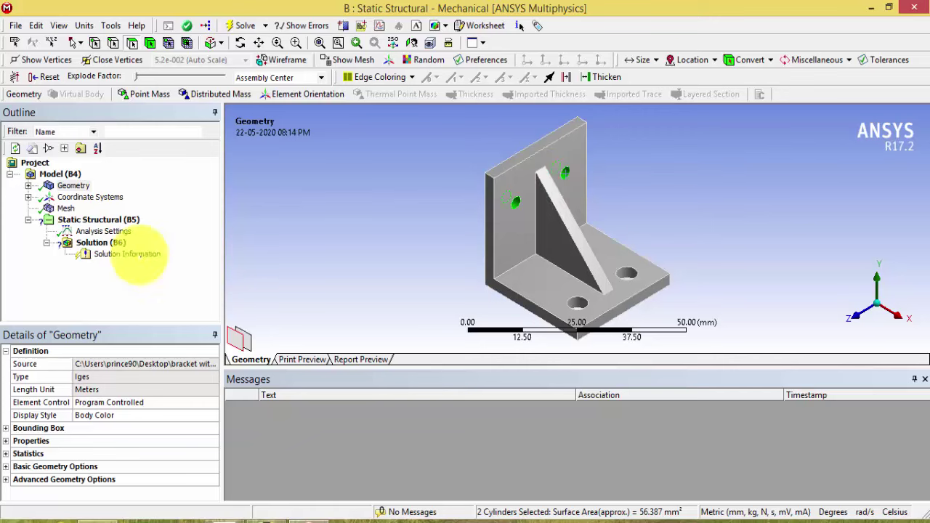
{"action": "right_click", "coordinate": [303, 205]}
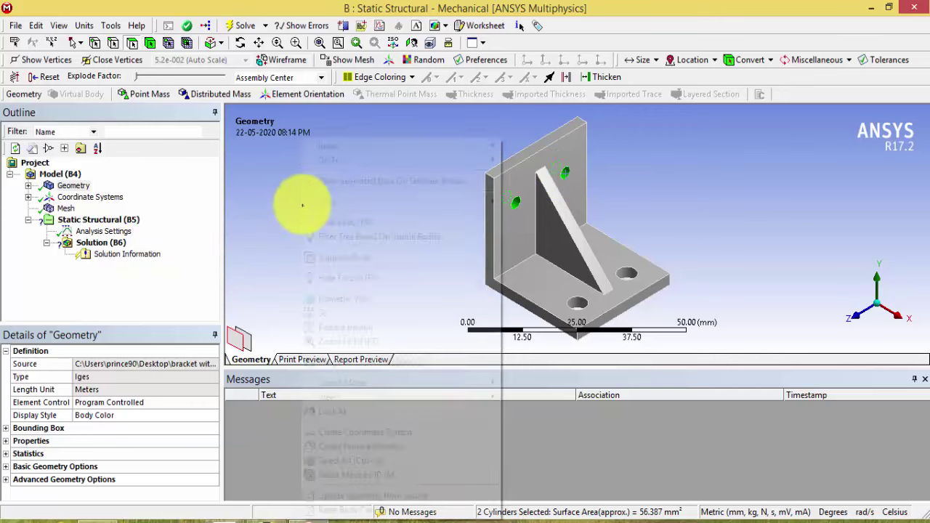
{"action": "mouse_move", "coordinate": [386, 150]}
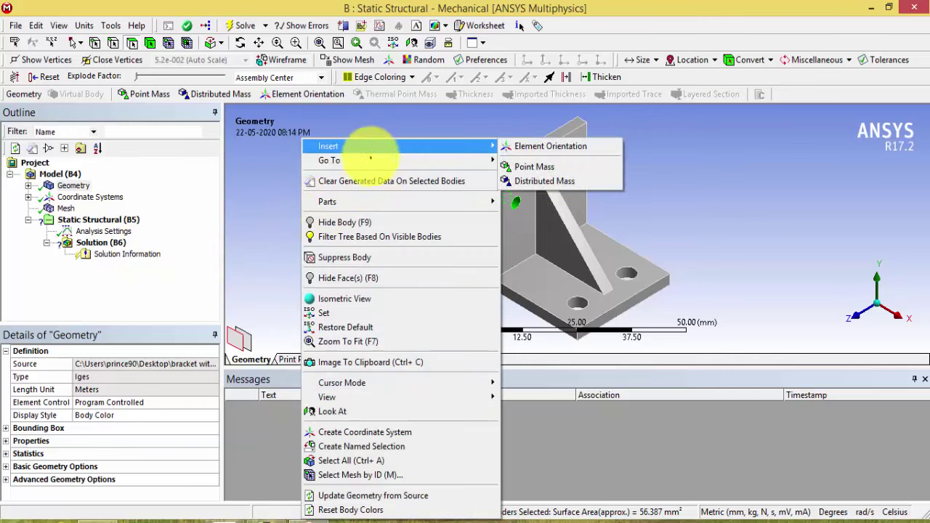
{"action": "left_click", "coordinate": [186, 231]}
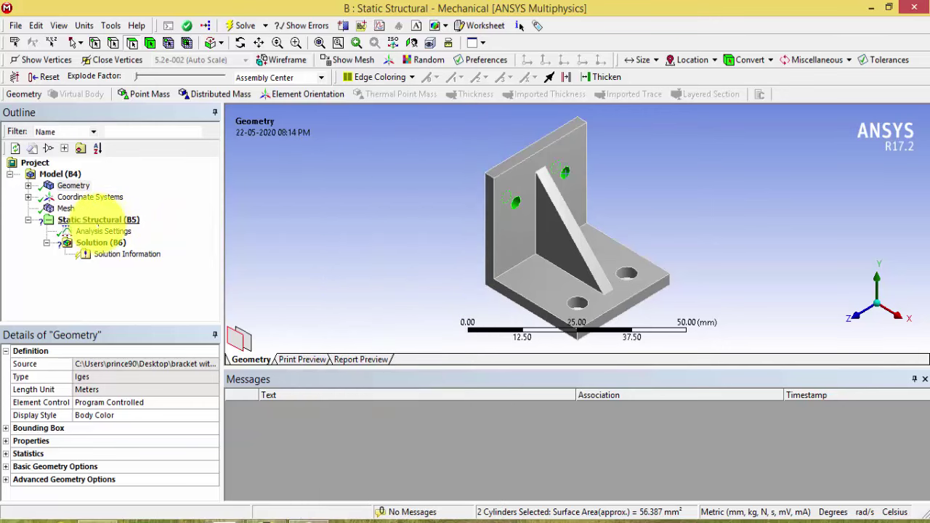
{"action": "right_click", "coordinate": [94, 221]}
{"action": "mouse_move", "coordinate": [182, 230]}
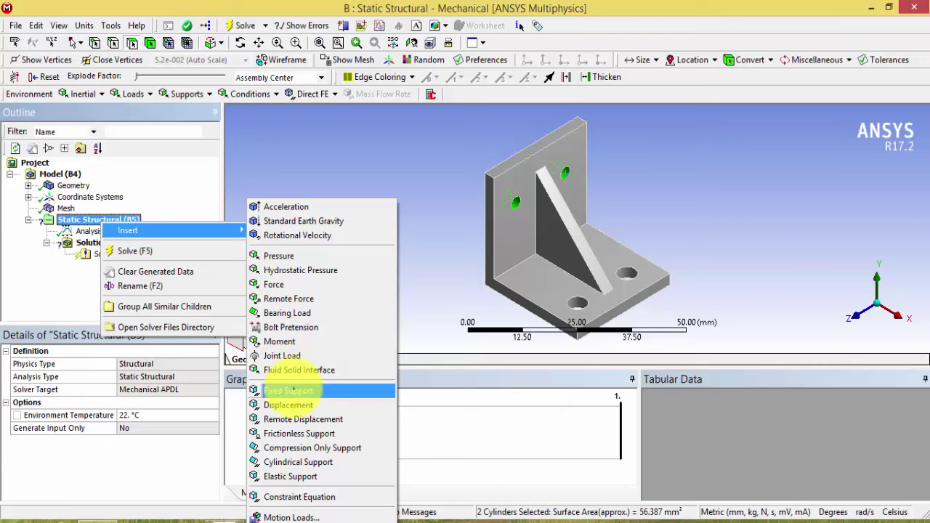
Add a Fixed Support on the upper holes, then select the two base holes.
{"action": "left_click", "coordinate": [289, 390]}
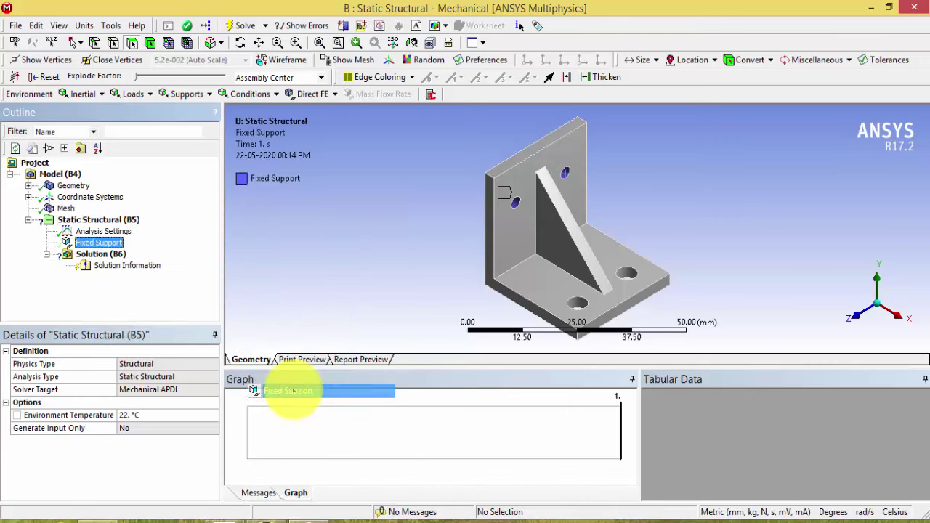
{"action": "left_click", "coordinate": [579, 303]}
{"action": "left_click", "coordinate": [627, 273], "text": "ctrl"}
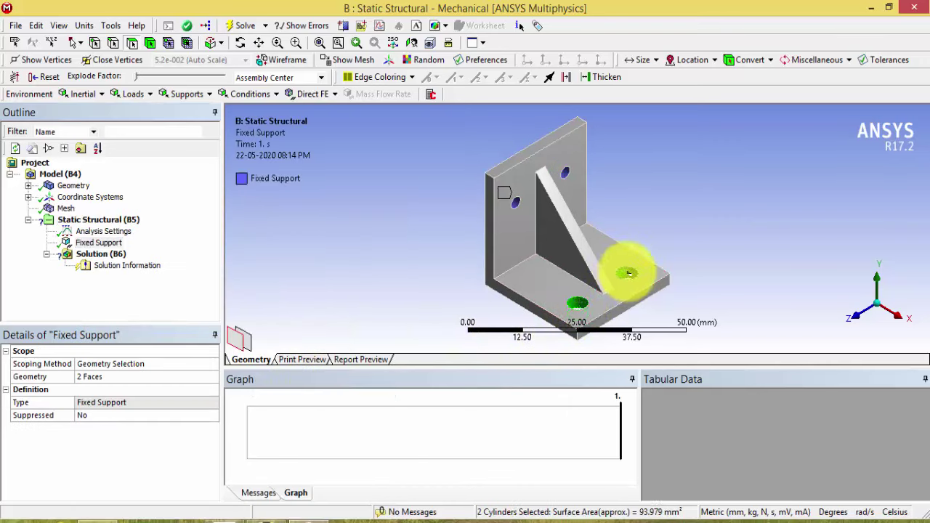
{"action": "right_click", "coordinate": [627, 273]}
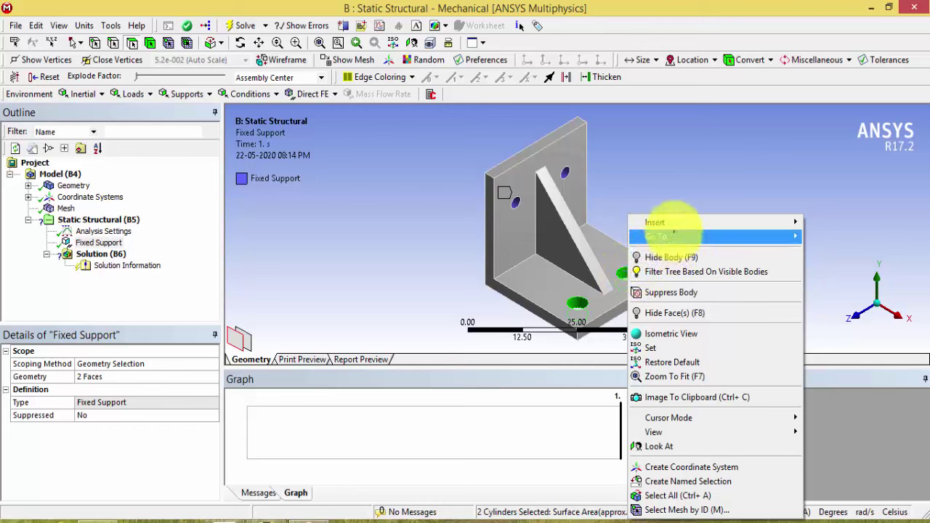
{"action": "mouse_move", "coordinate": [674, 225]}
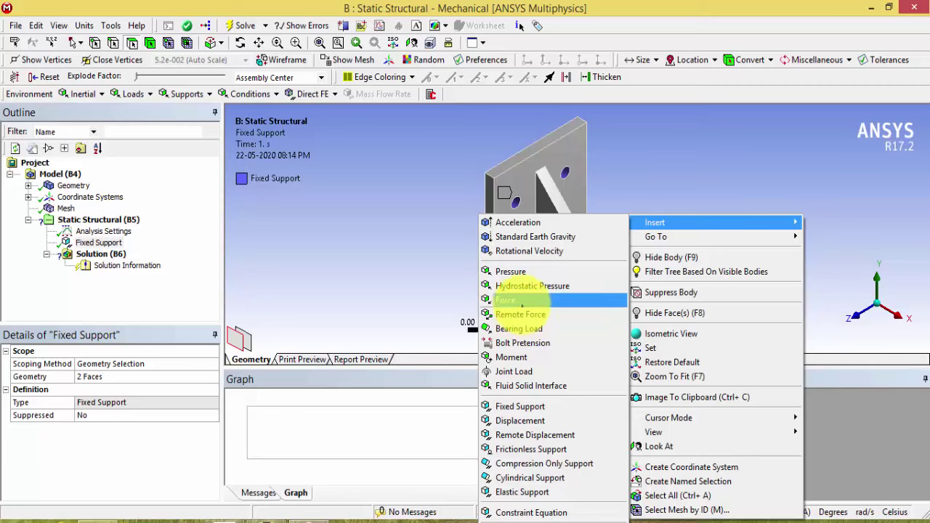
Apply a 500 N force on the base holes, directed downward using the base's top face.
{"action": "left_click", "coordinate": [521, 300]}
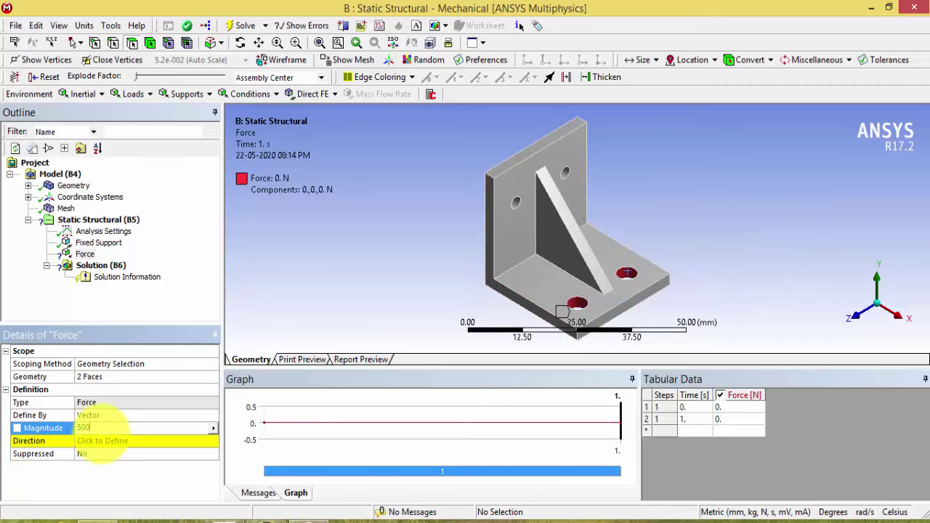
{"action": "left_click", "coordinate": [101, 441]}
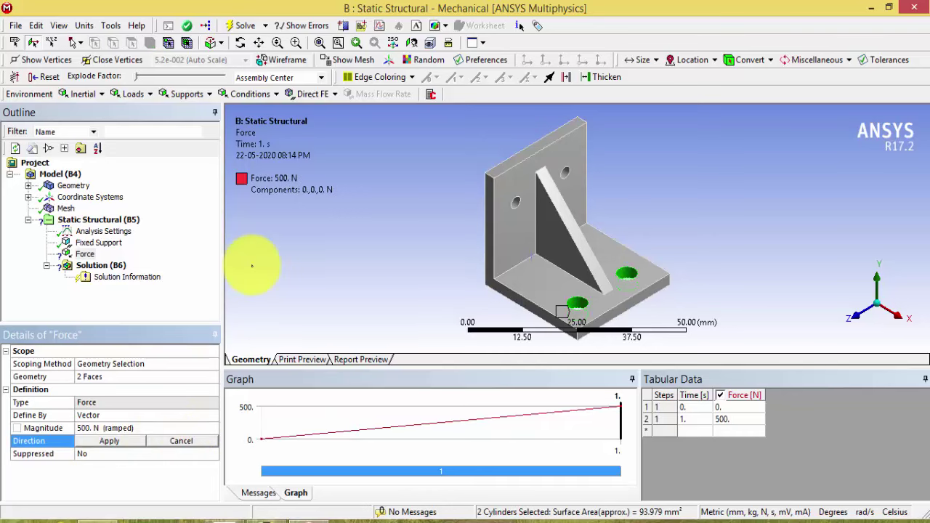
{"action": "left_click", "coordinate": [557, 292]}
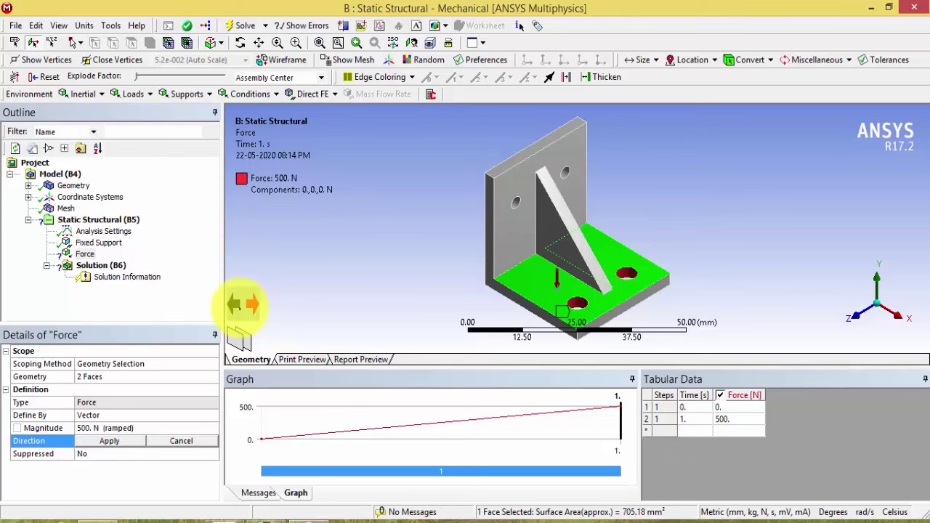
{"action": "left_click", "coordinate": [99, 441]}
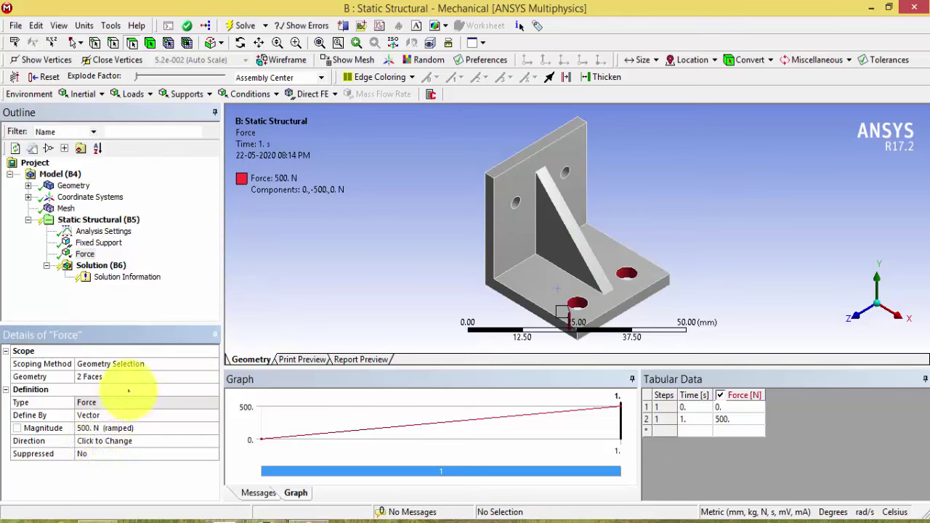
{"action": "left_click", "coordinate": [100, 266]}
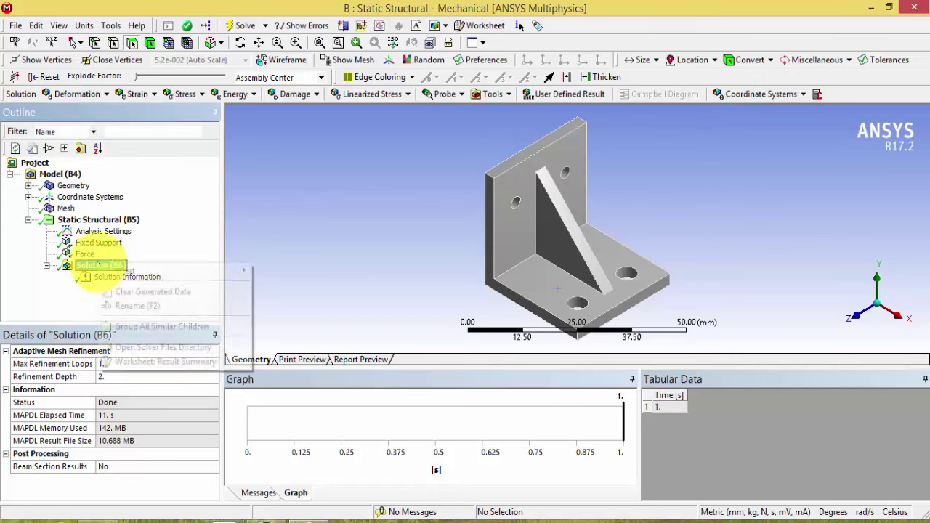
Insert Total Deformation and Equivalent (von-Mises) Stress results, then solve the ribbed bracket.
{"action": "right_click", "coordinate": [99, 264]}
{"action": "mouse_move", "coordinate": [218, 270]}
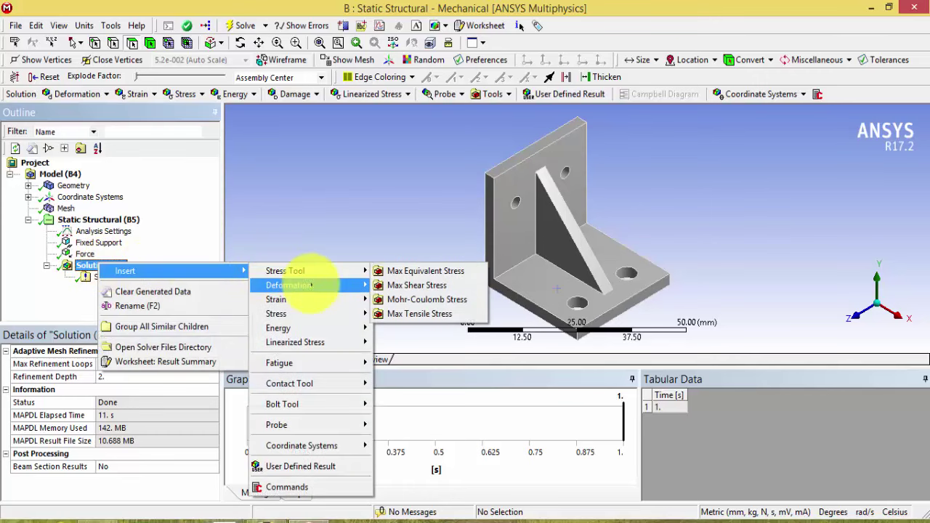
{"action": "left_click", "coordinate": [377, 284]}
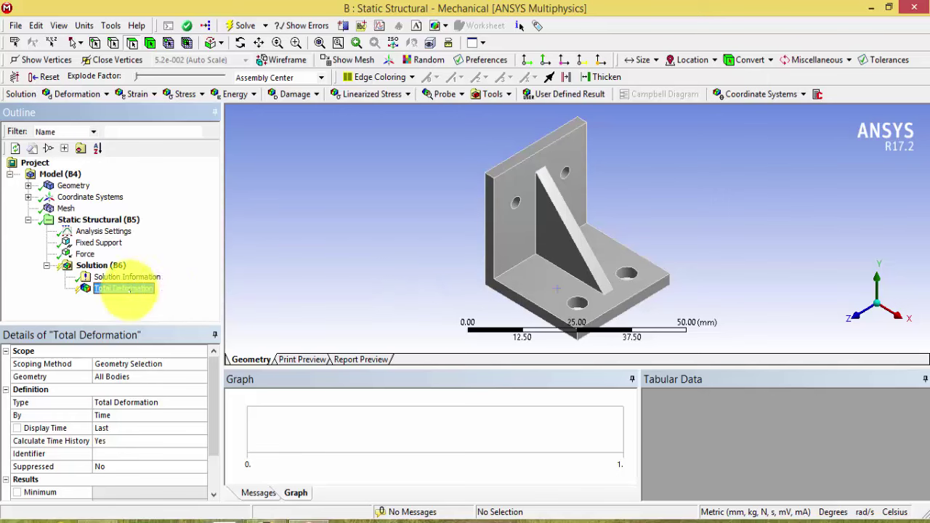
{"action": "right_click", "coordinate": [109, 266]}
{"action": "mouse_move", "coordinate": [178, 279]}
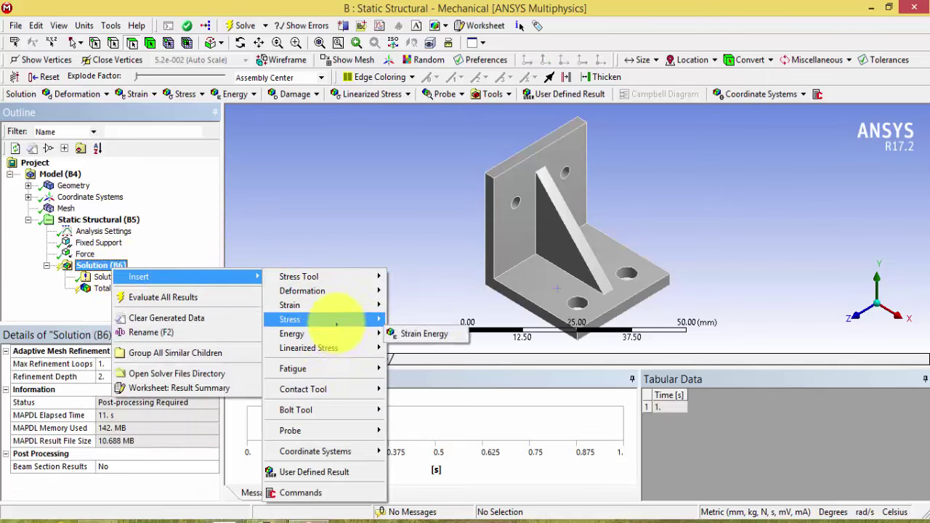
{"action": "mouse_move", "coordinate": [337, 317]}
{"action": "left_click", "coordinate": [392, 319]}
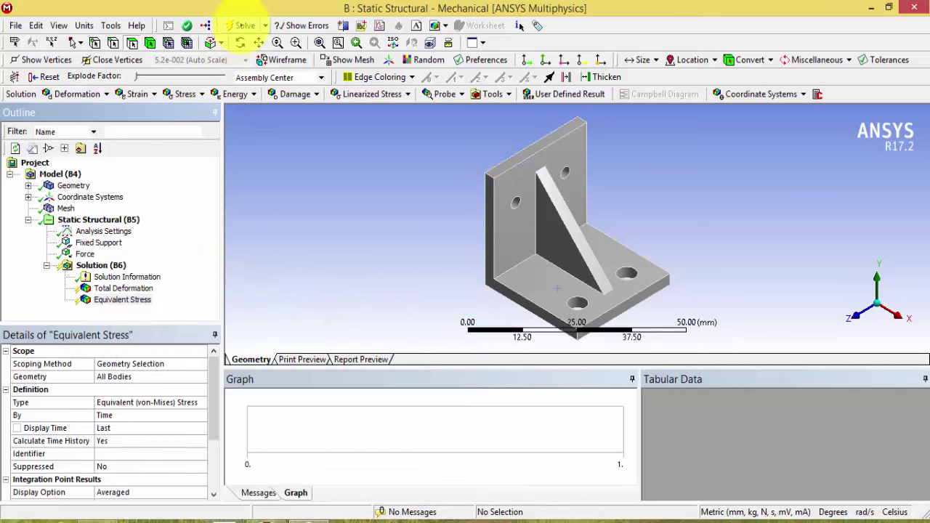
{"action": "left_click", "coordinate": [245, 25]}
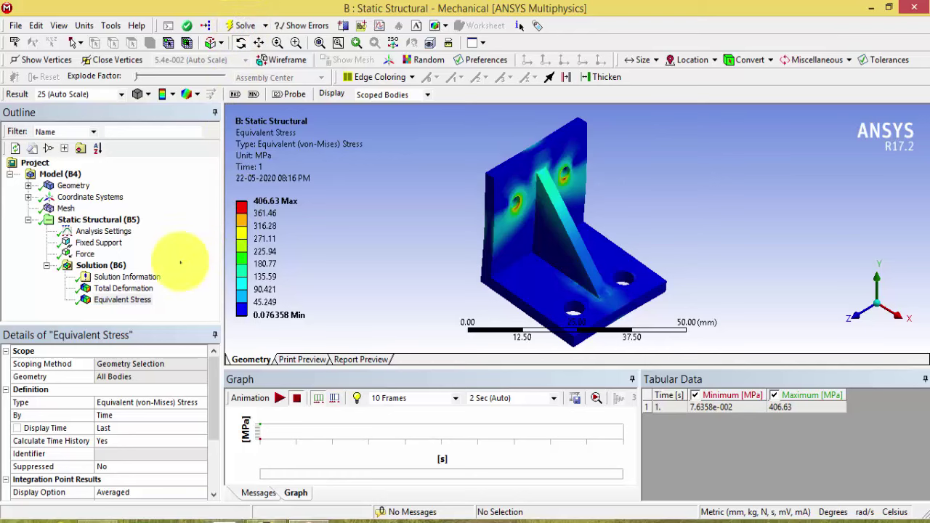
View the ribbed bracket's Total Deformation and Equivalent Stress contours, then close Mechanical.
{"action": "left_click", "coordinate": [123, 288]}
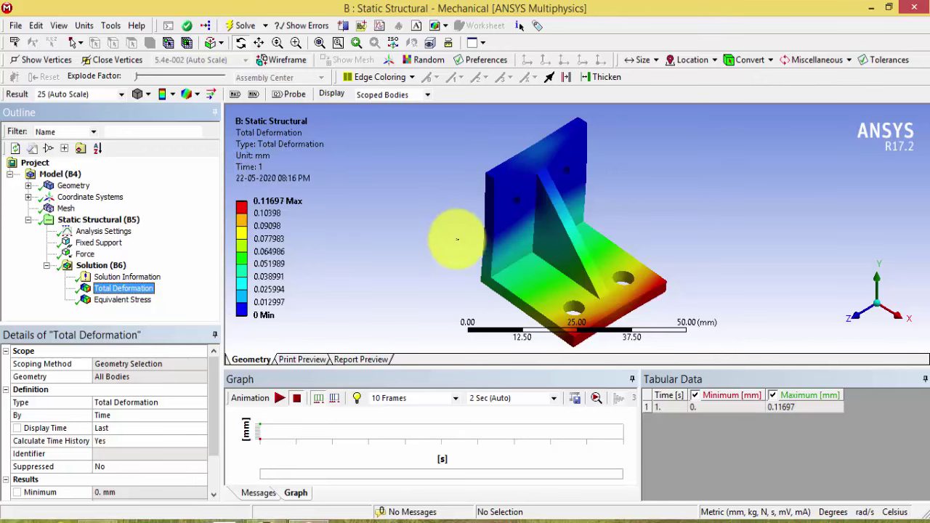
{"action": "left_click", "coordinate": [118, 299]}
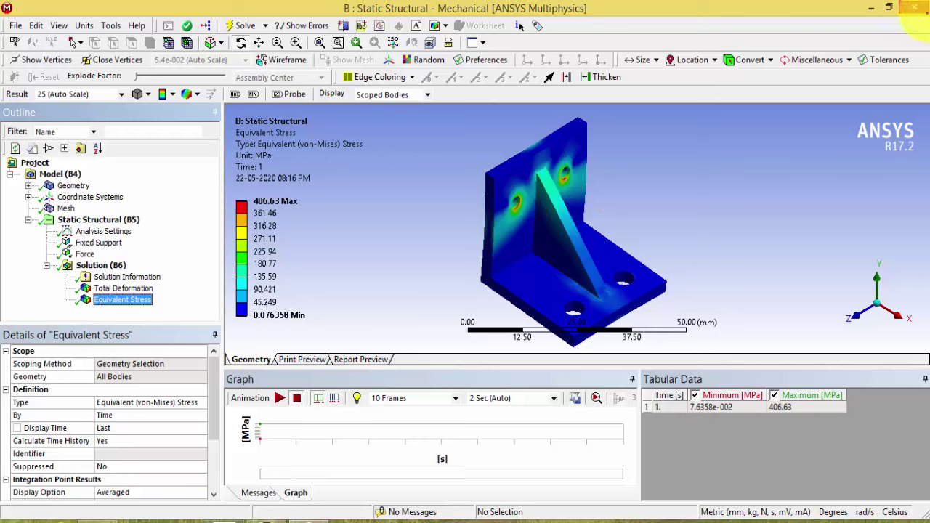
{"action": "left_click", "coordinate": [913, 7]}
Add Results system C fed by the A6 and B6 Solution cells and open it in CFD-Post.
{"action": "left_click_drag", "start_coordinate": [167, 250], "coordinate": [181, 354]}
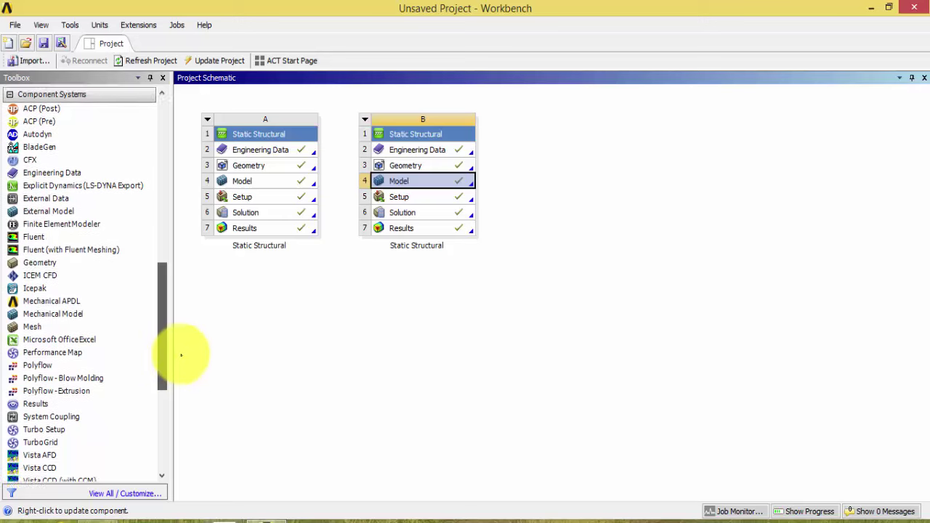
{"action": "left_click_drag", "start_coordinate": [71, 404], "coordinate": [563, 170]}
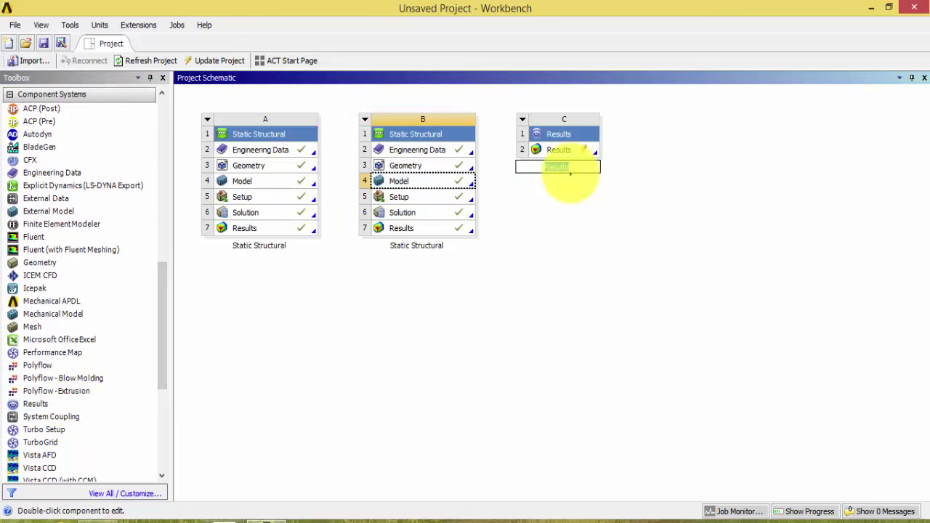
{"action": "left_click_drag", "start_coordinate": [283, 216], "coordinate": [559, 149]}
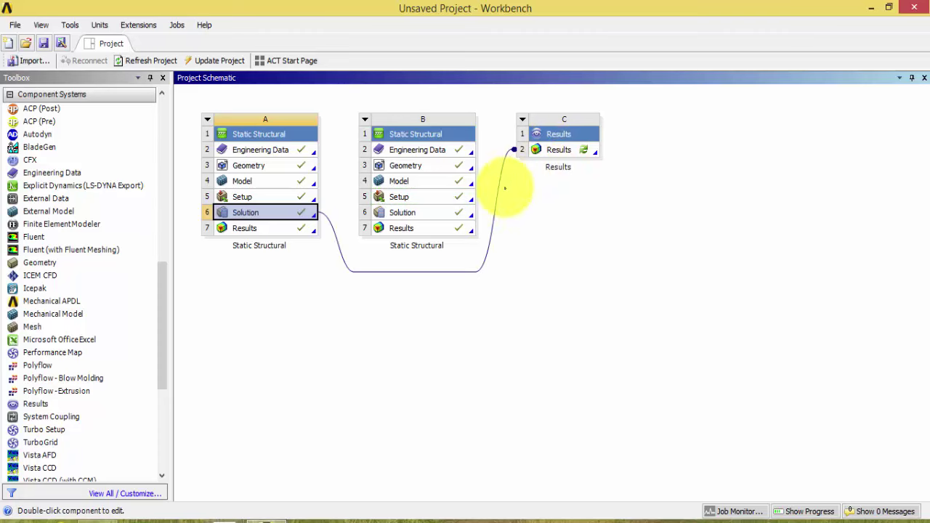
{"action": "left_click_drag", "start_coordinate": [439, 212], "coordinate": [584, 150]}
{"action": "left_click", "coordinate": [568, 149]}
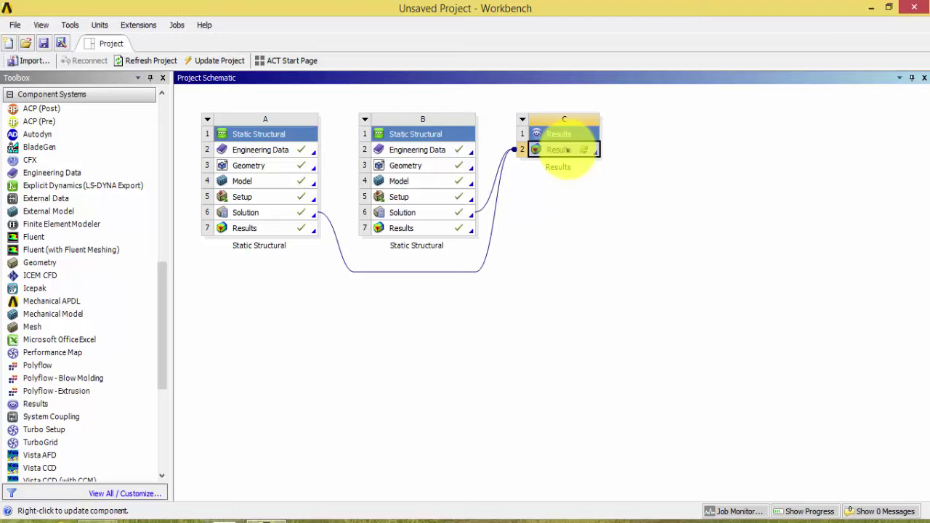
{"action": "double_click", "coordinate": [569, 150]}
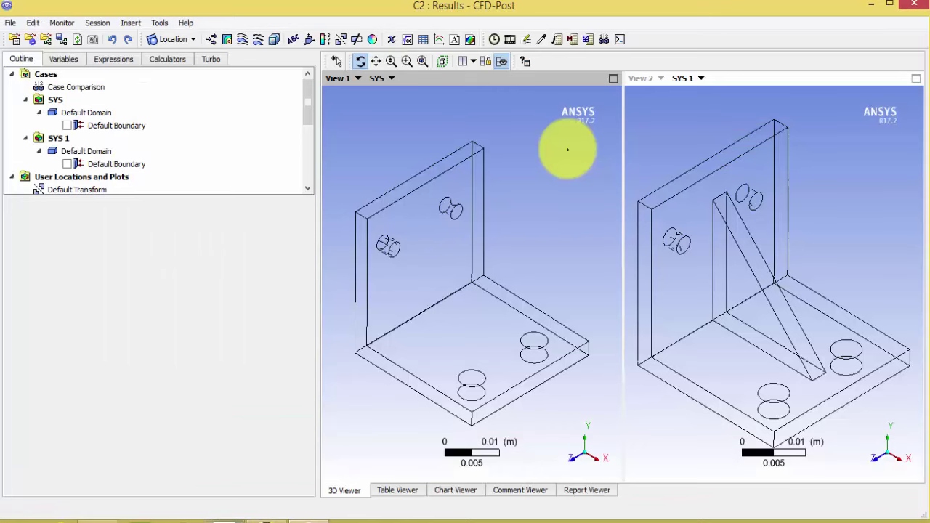
Synchronise both views' cameras, reset them to isometric, and start a new contour plot.
{"action": "left_click", "coordinate": [485, 61]}
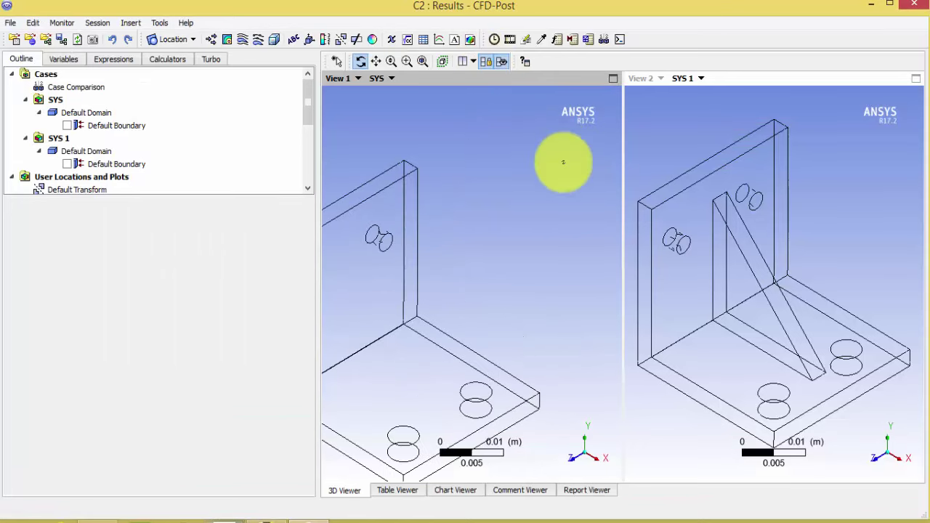
{"action": "left_click", "coordinate": [632, 240]}
{"action": "scroll", "coordinate": [574, 230], "scroll_direction": "down", "scroll_amount": 3}
{"action": "scroll", "coordinate": [574, 230], "scroll_direction": "down", "scroll_amount": 3}
{"action": "left_click_drag", "start_coordinate": [470, 281], "coordinate": [549, 385]}
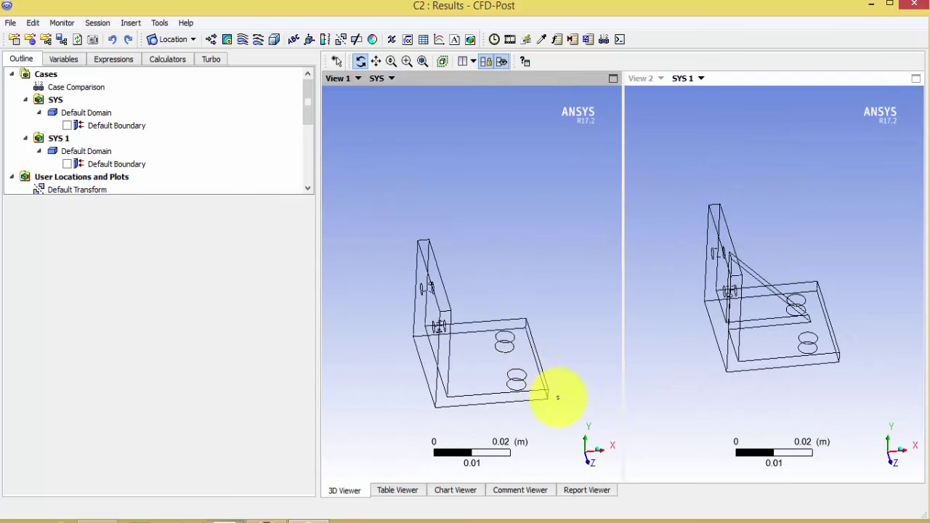
{"action": "key", "text": "r"}
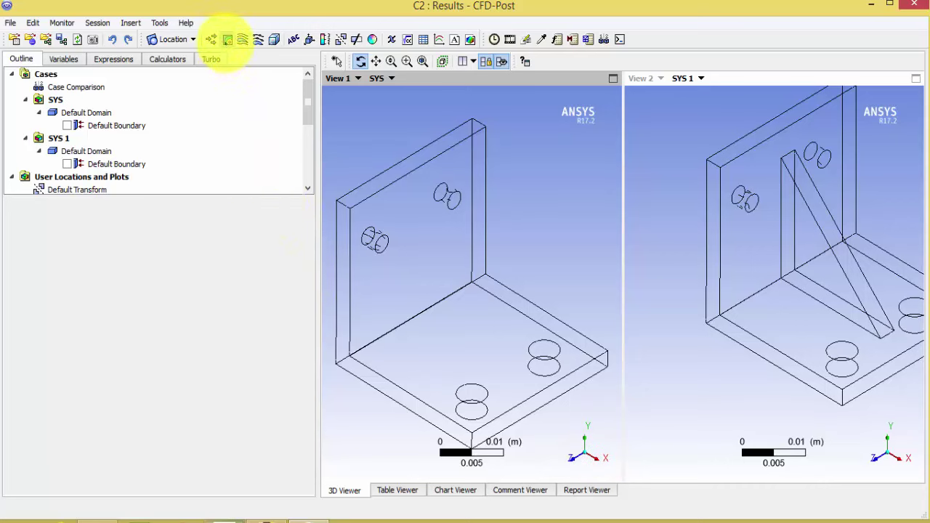
{"action": "left_click", "coordinate": [226, 39]}
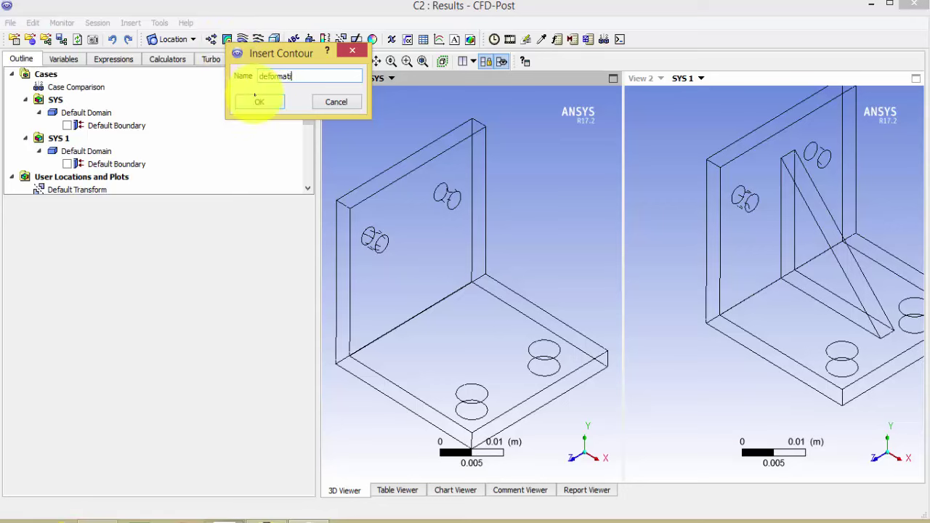
Create the 'deformation' contour plotting Total Mesh Displacement on both brackets.
{"action": "left_click", "coordinate": [258, 101]}
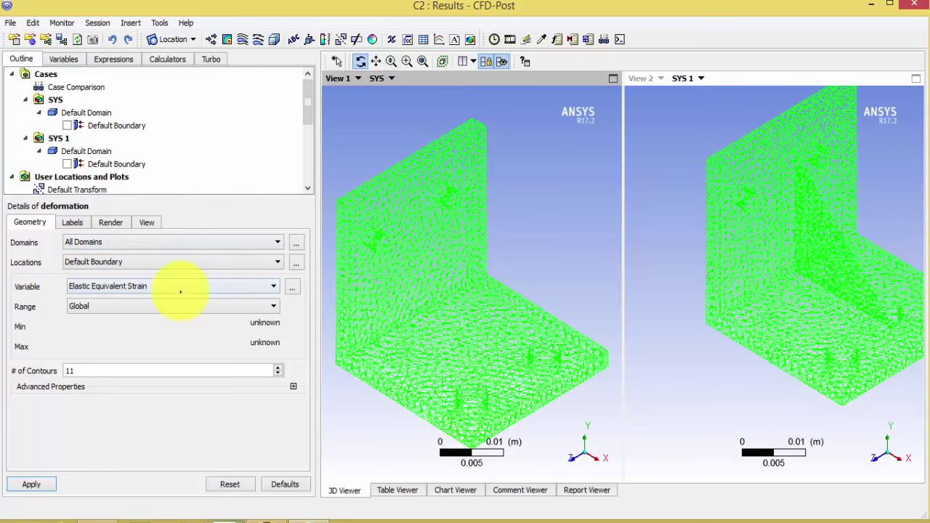
{"action": "left_click", "coordinate": [180, 291]}
{"action": "scroll", "coordinate": [157, 347], "scroll_direction": "down", "scroll_amount": 3}
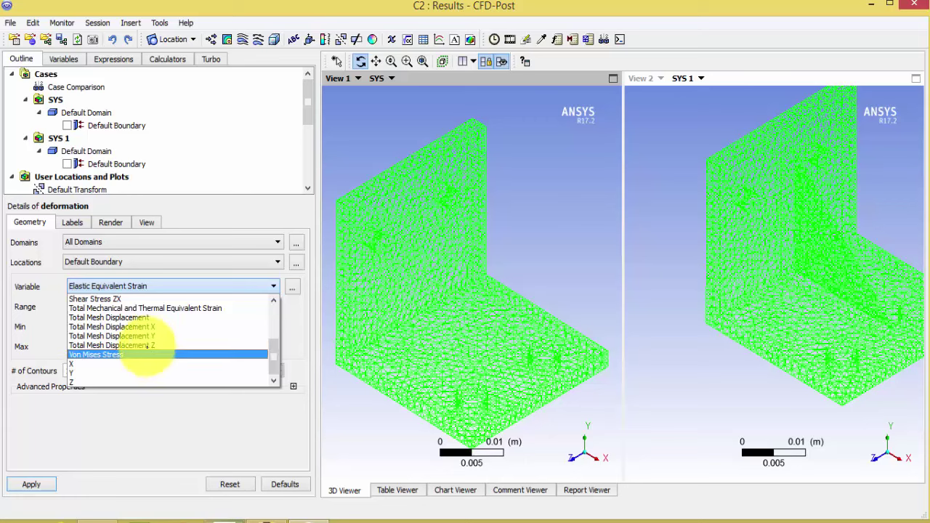
{"action": "left_click", "coordinate": [144, 318]}
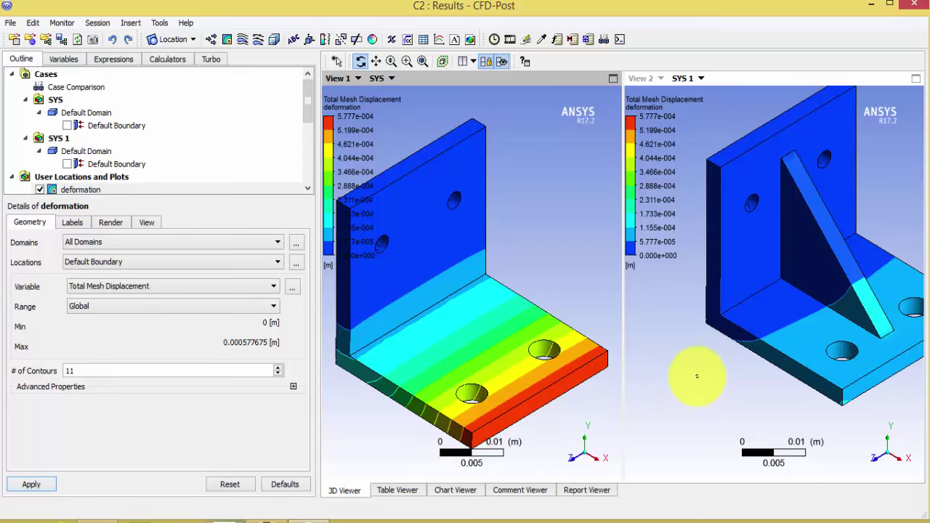
{"action": "scroll", "coordinate": [696, 376], "scroll_direction": "up", "scroll_amount": 1}
{"action": "scroll", "coordinate": [696, 375], "scroll_direction": "down", "scroll_amount": 3}
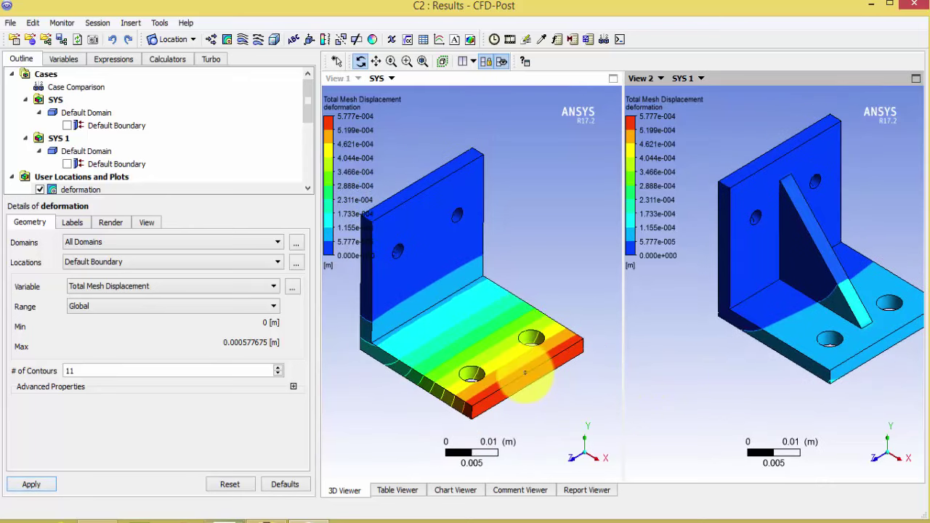